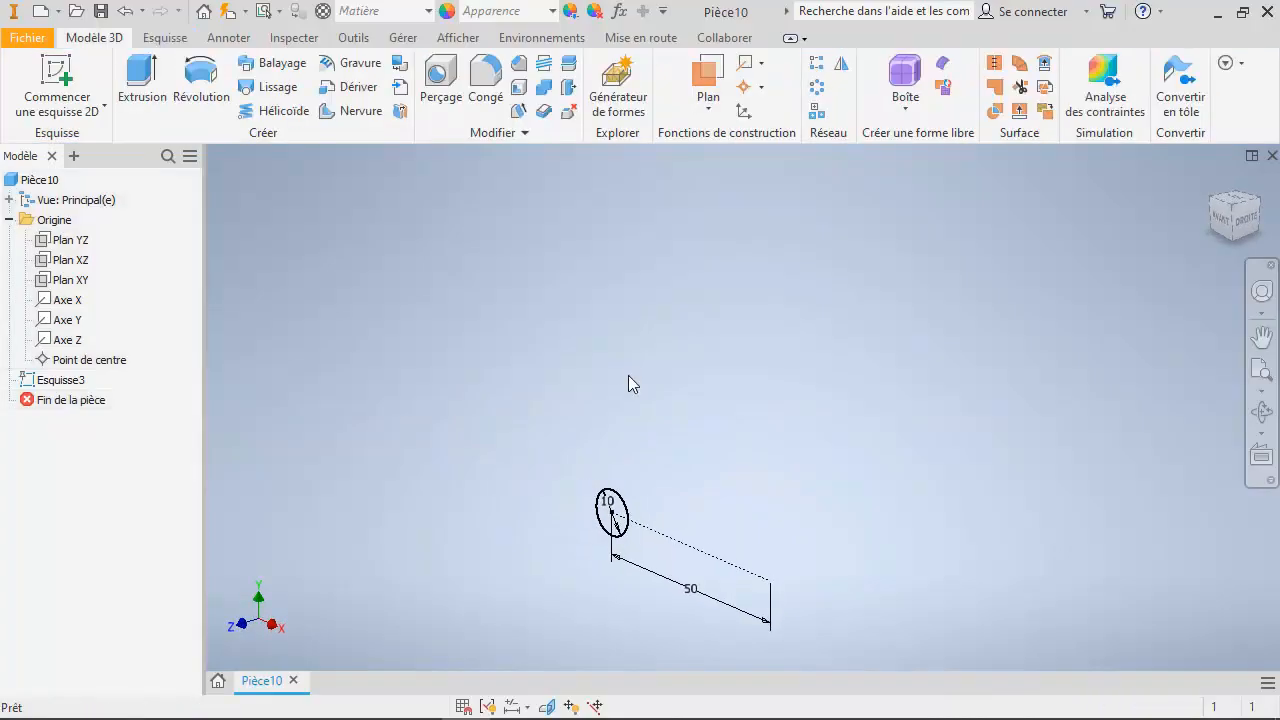
Make the origin's Y axis visible in the part
click(60, 326)
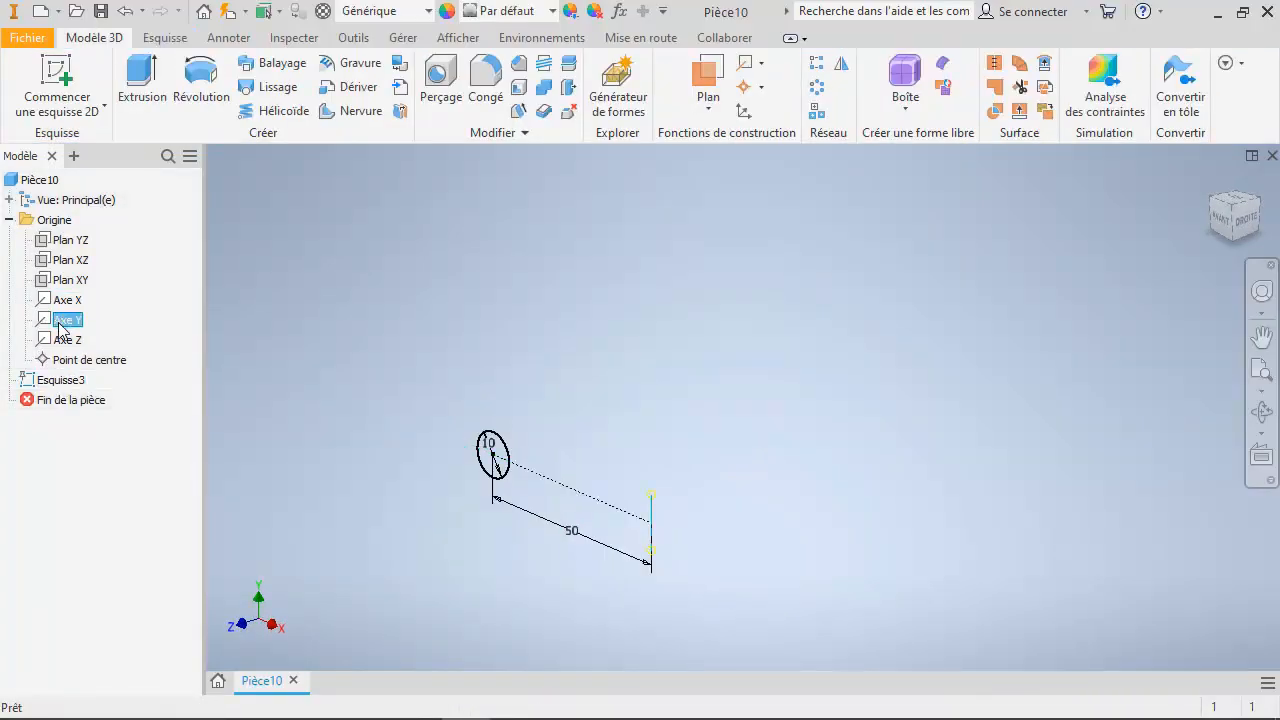
right_click(58, 324)
click(100, 423)
Start a coil from the circle profile around the Y axis and set its taper to 0
click(273, 113)
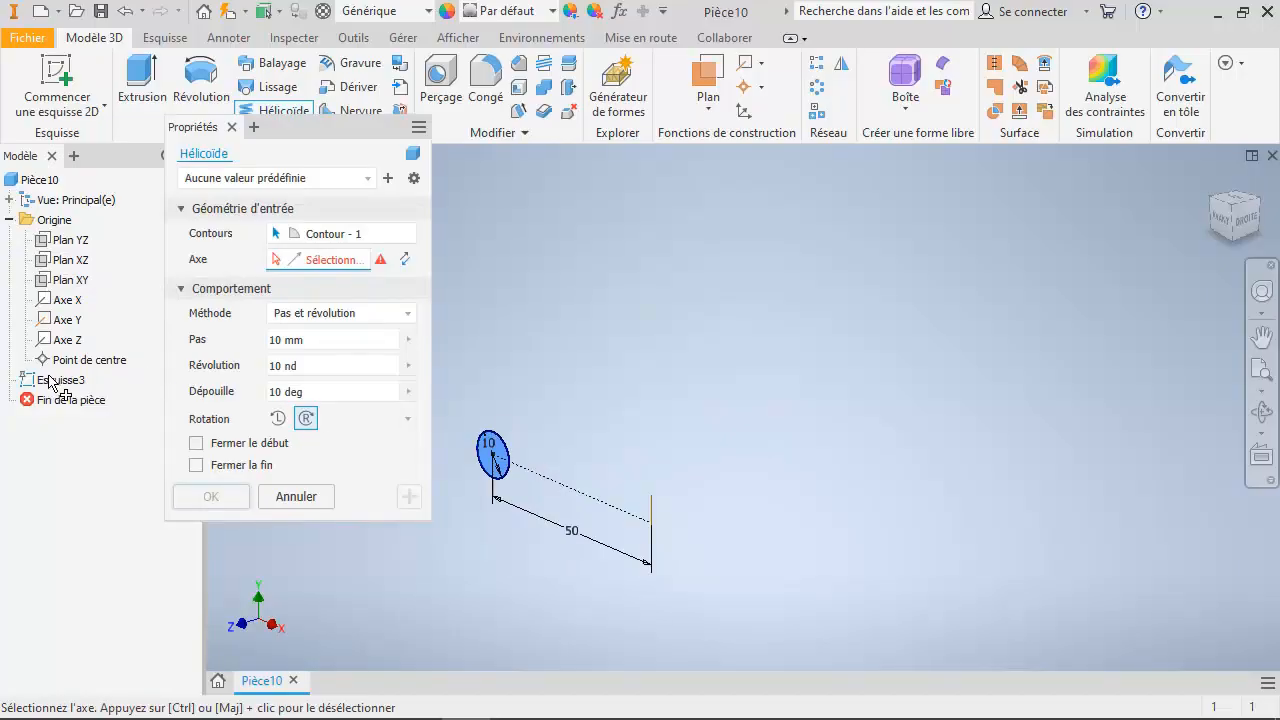
click(654, 514)
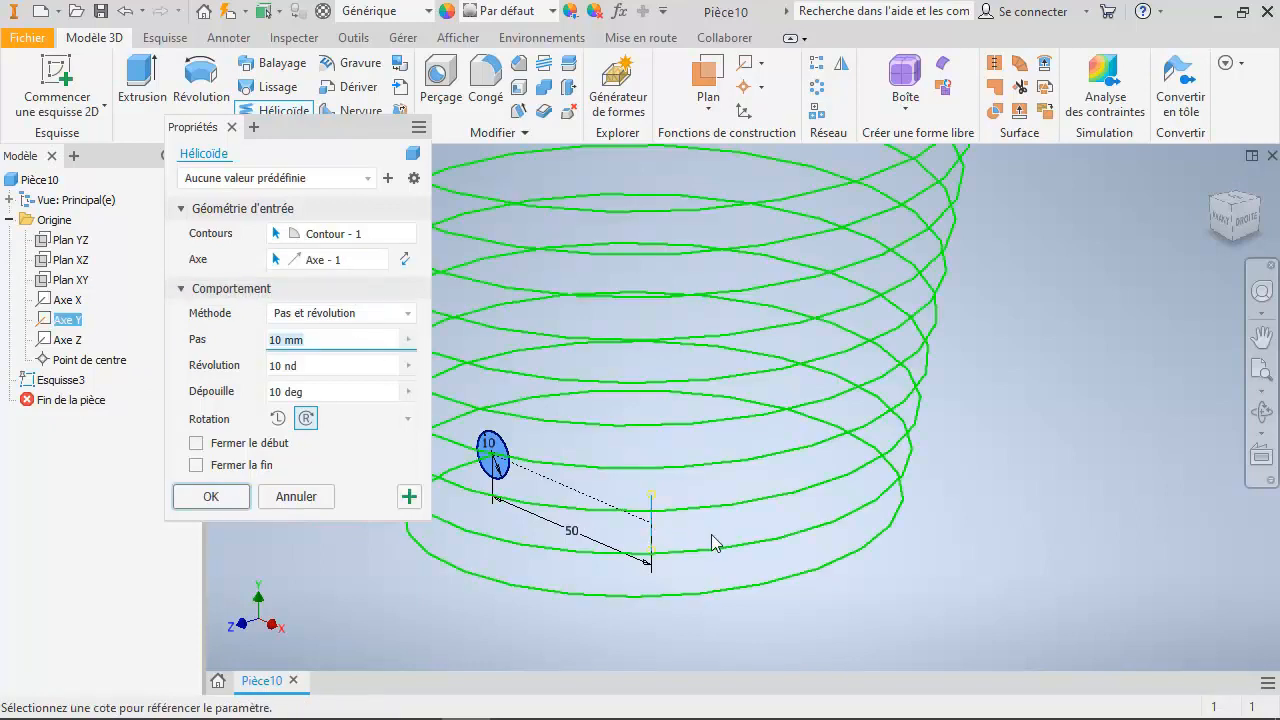
click(312, 366)
click(325, 390)
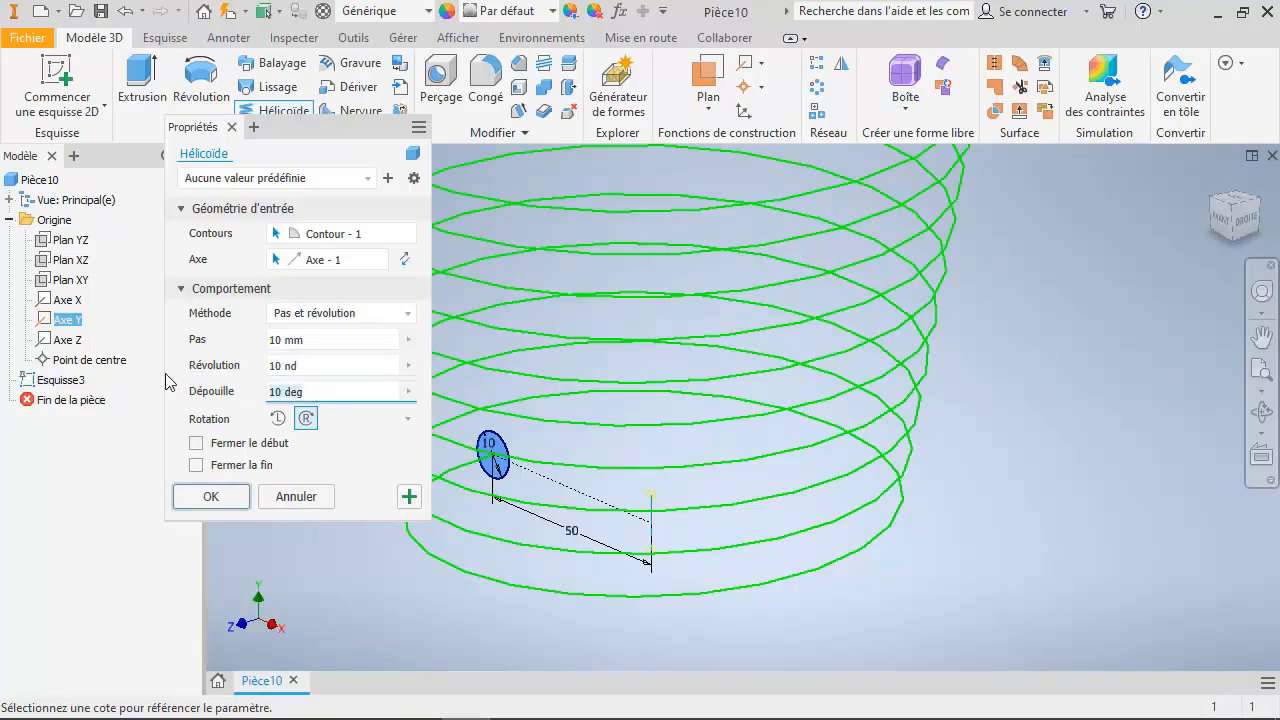
text(0)
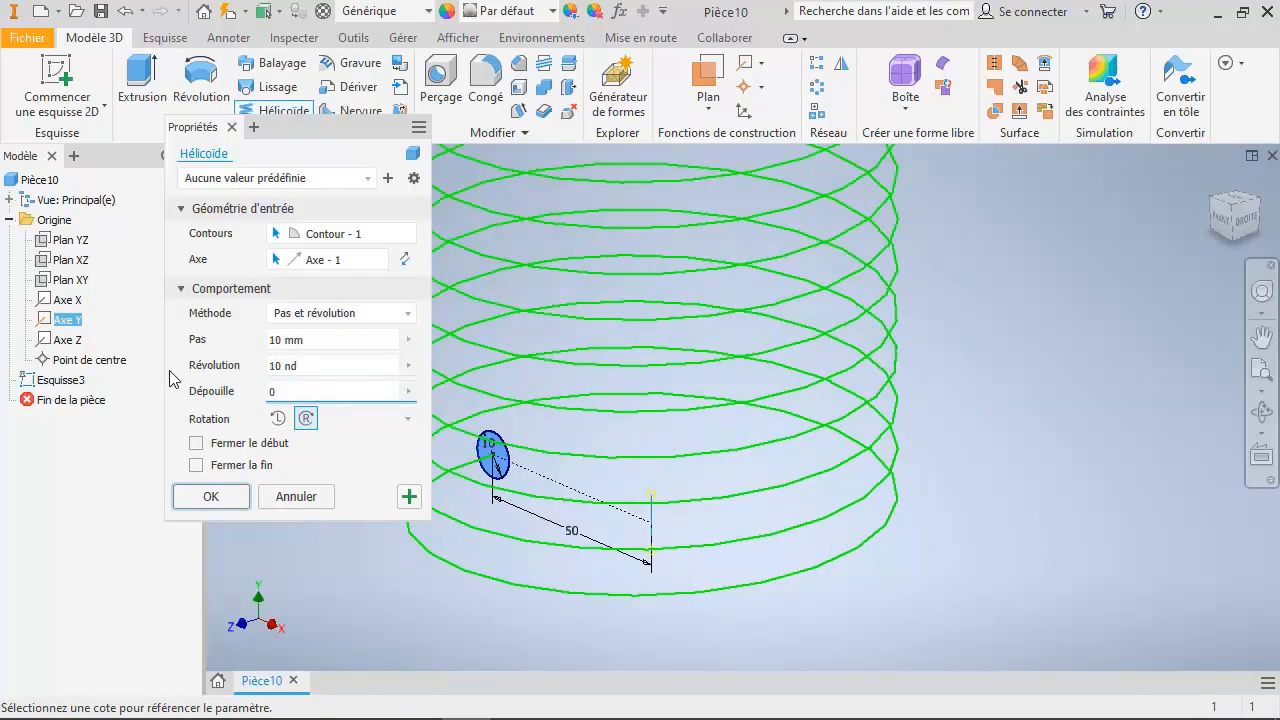
Preview the coil with the Révolution et hauteur, Pas et hauteur and Spirale methods, and return it to Pas et révolution
click(357, 314)
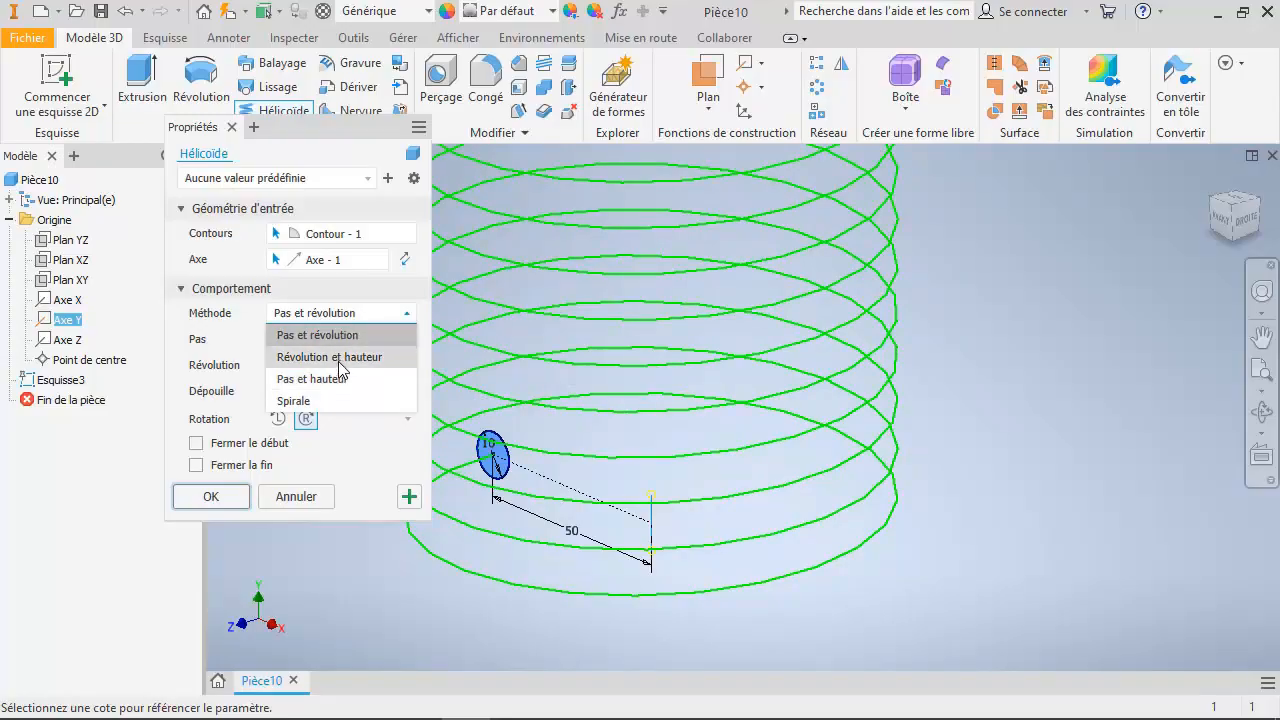
click(340, 360)
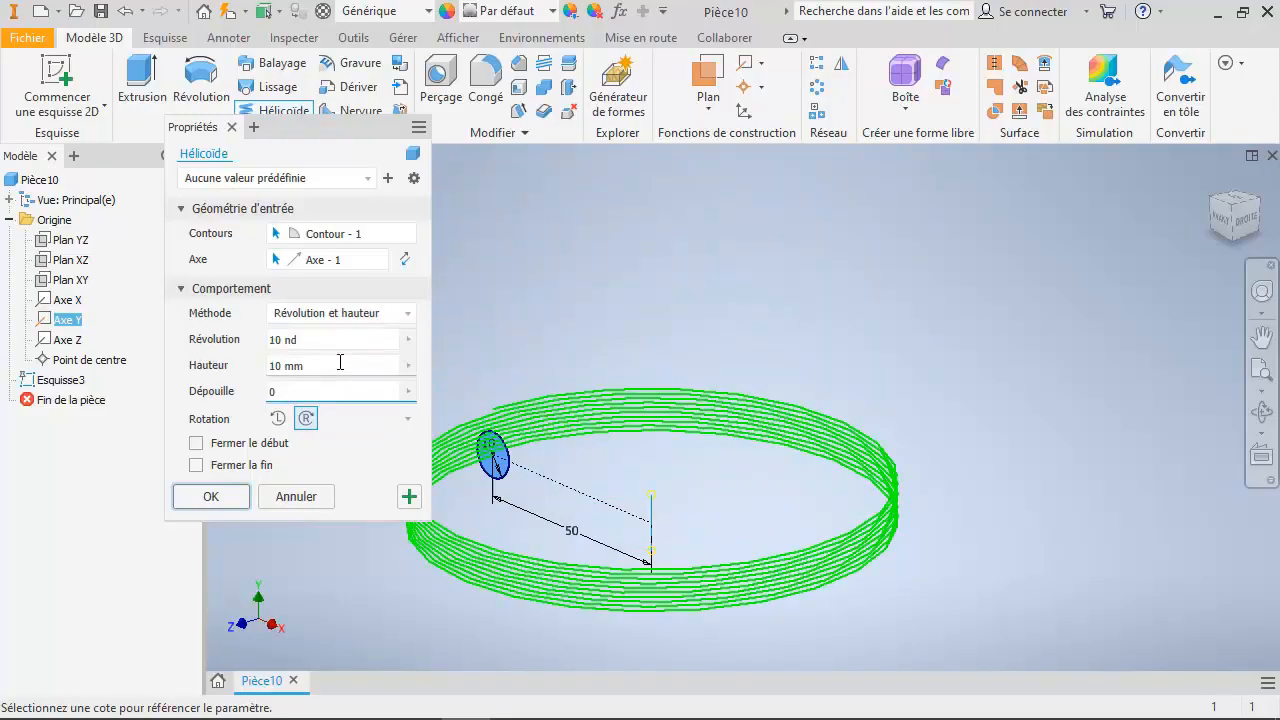
click(333, 318)
click(332, 383)
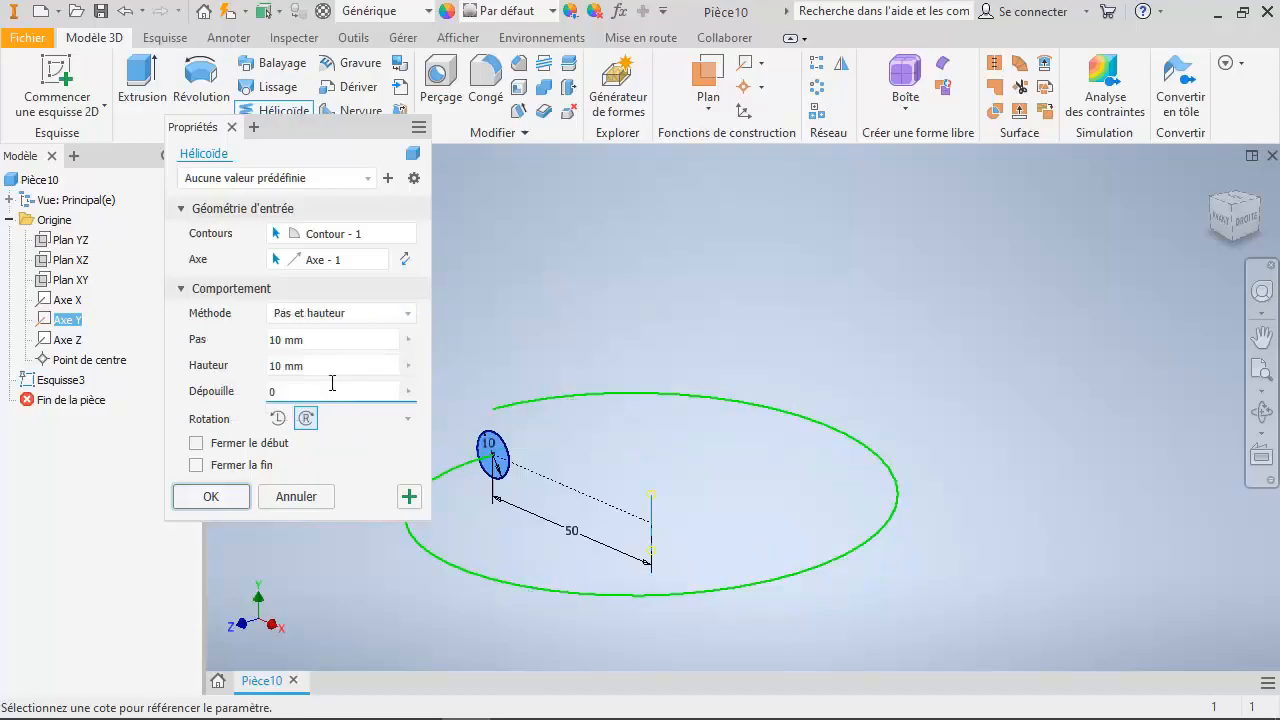
click(345, 313)
click(329, 401)
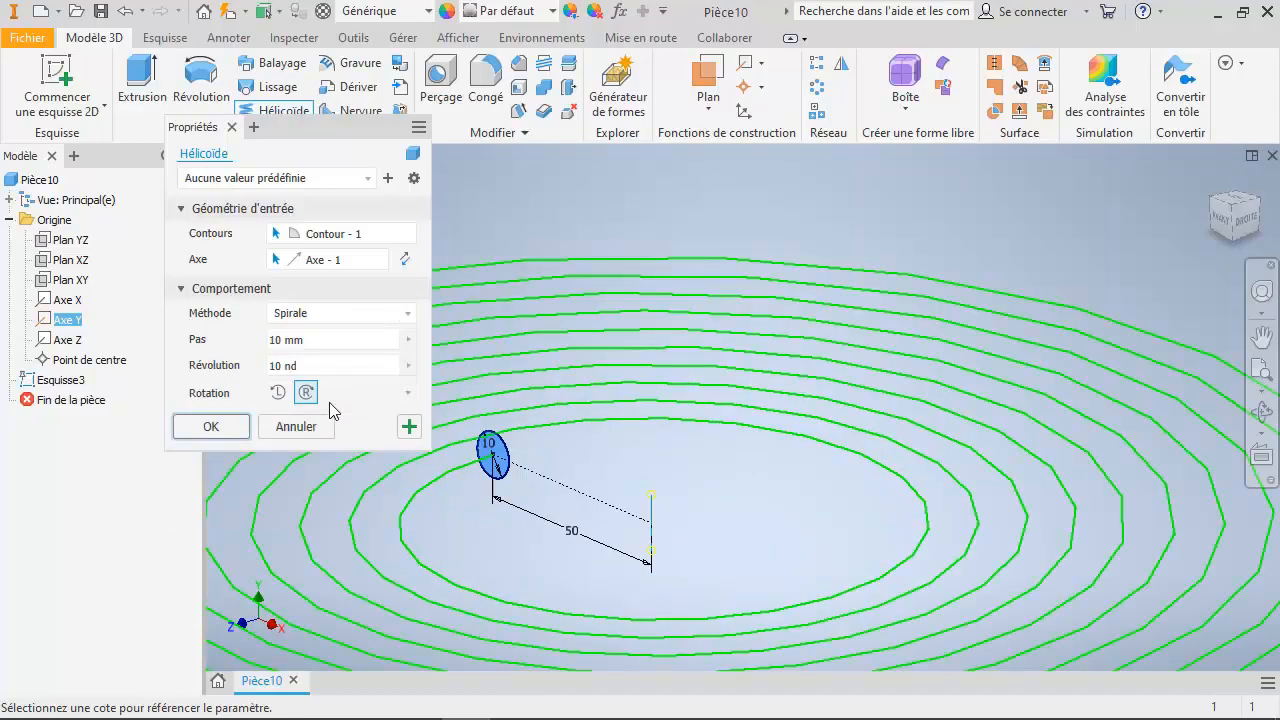
click(290, 312)
click(298, 336)
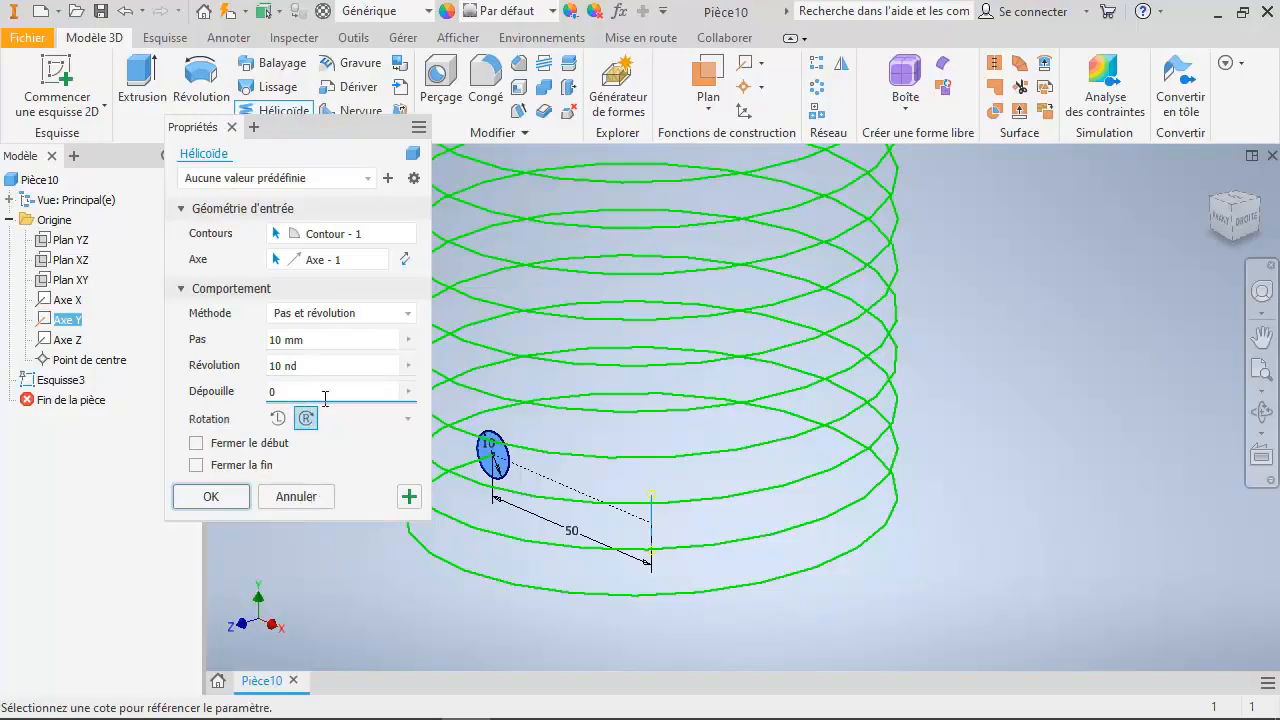
Set the coil's pitch to 20 mm and its revolutions to 5, and create it
click(329, 338)
text(20)
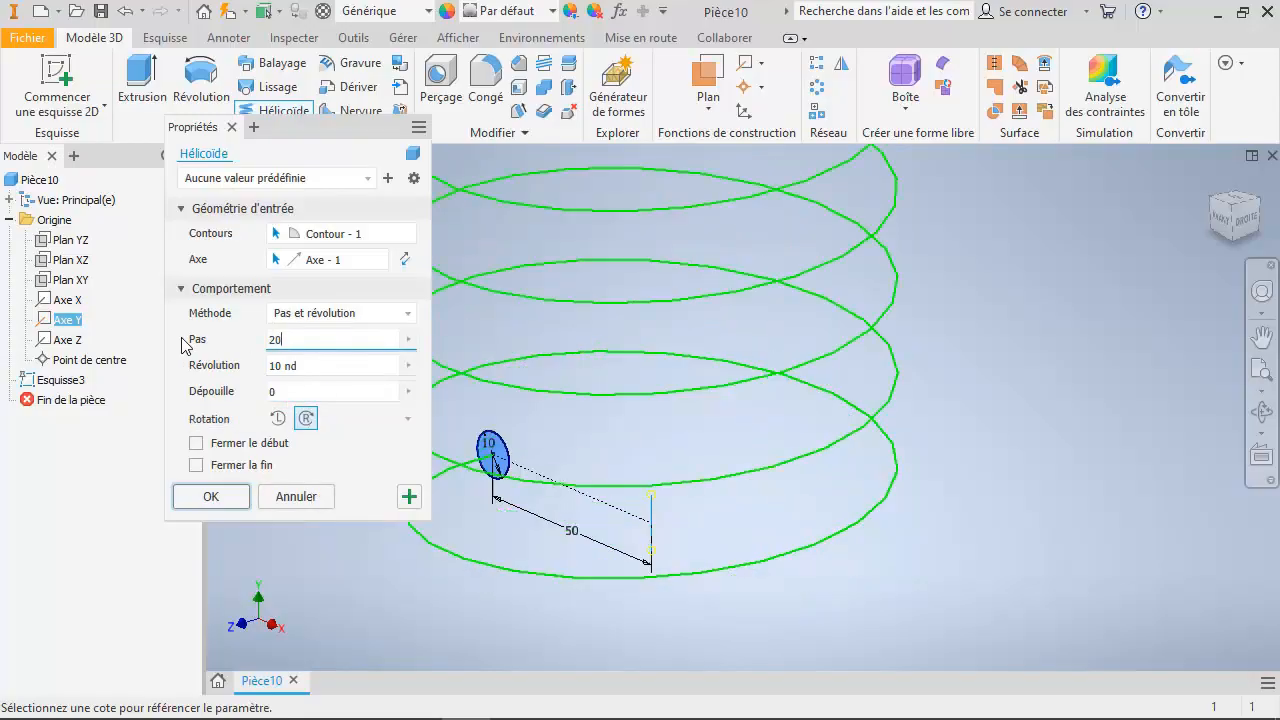
click(327, 367)
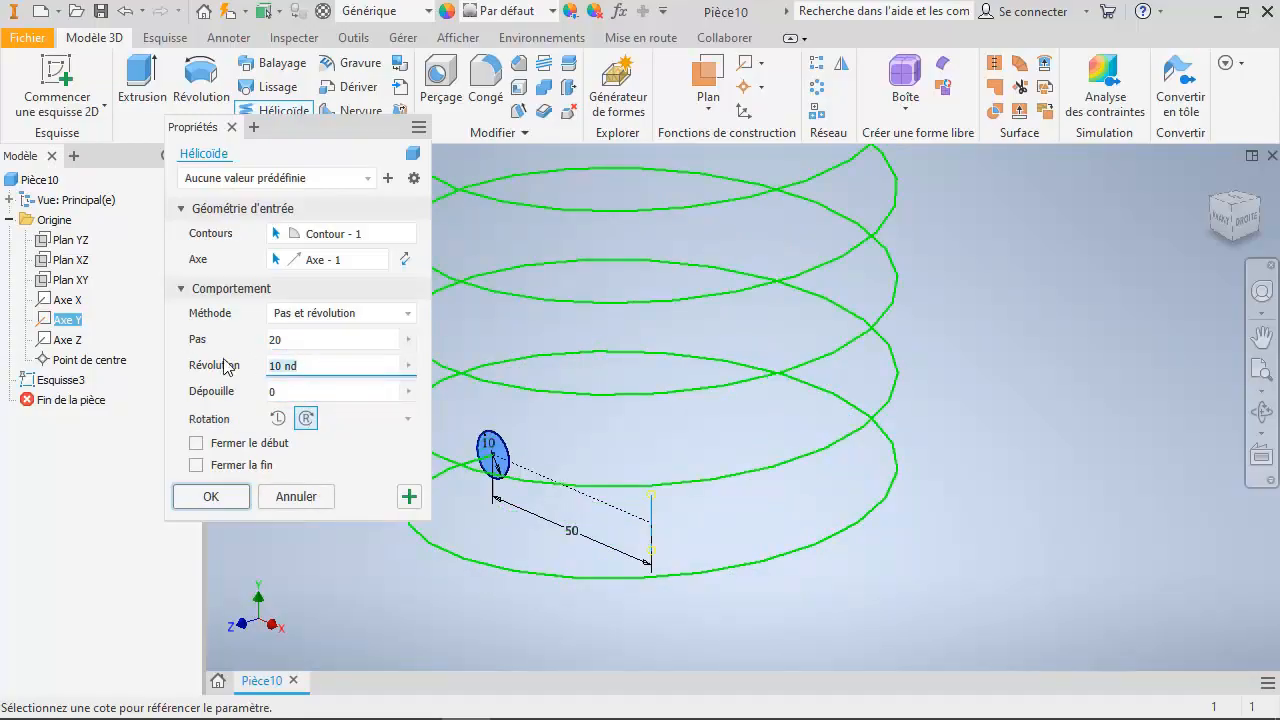
text(5)
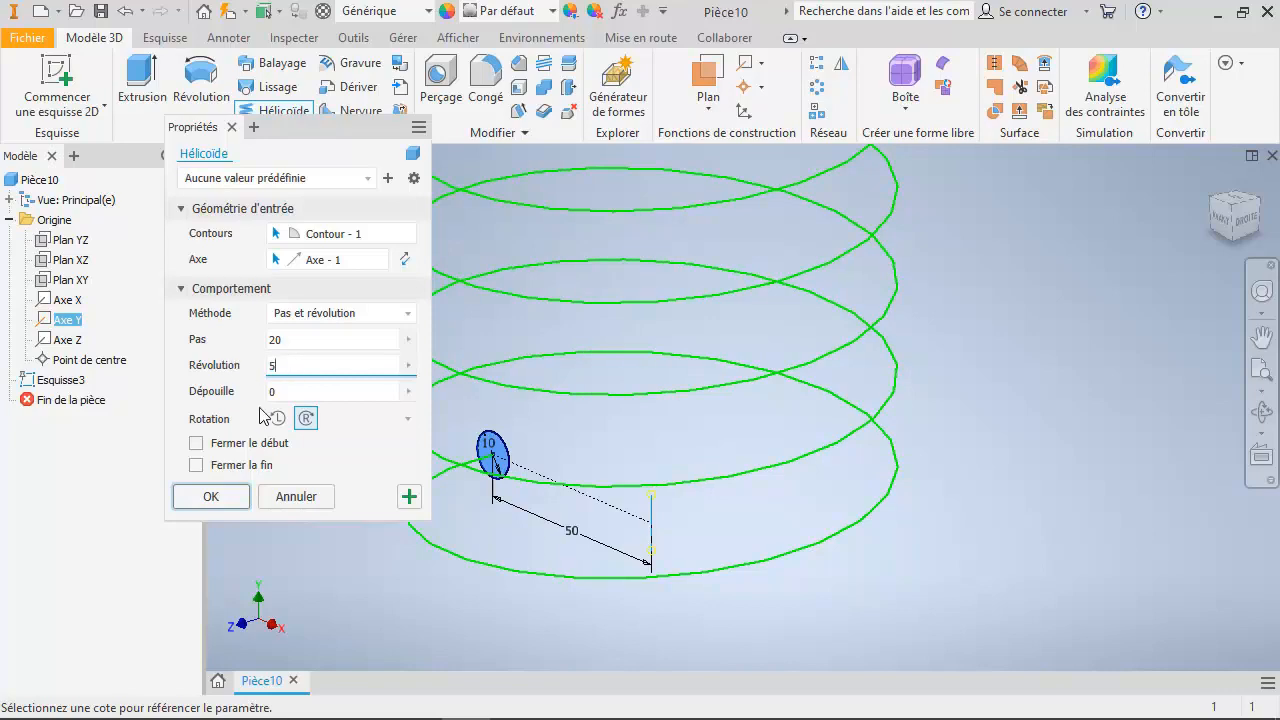
click(211, 497)
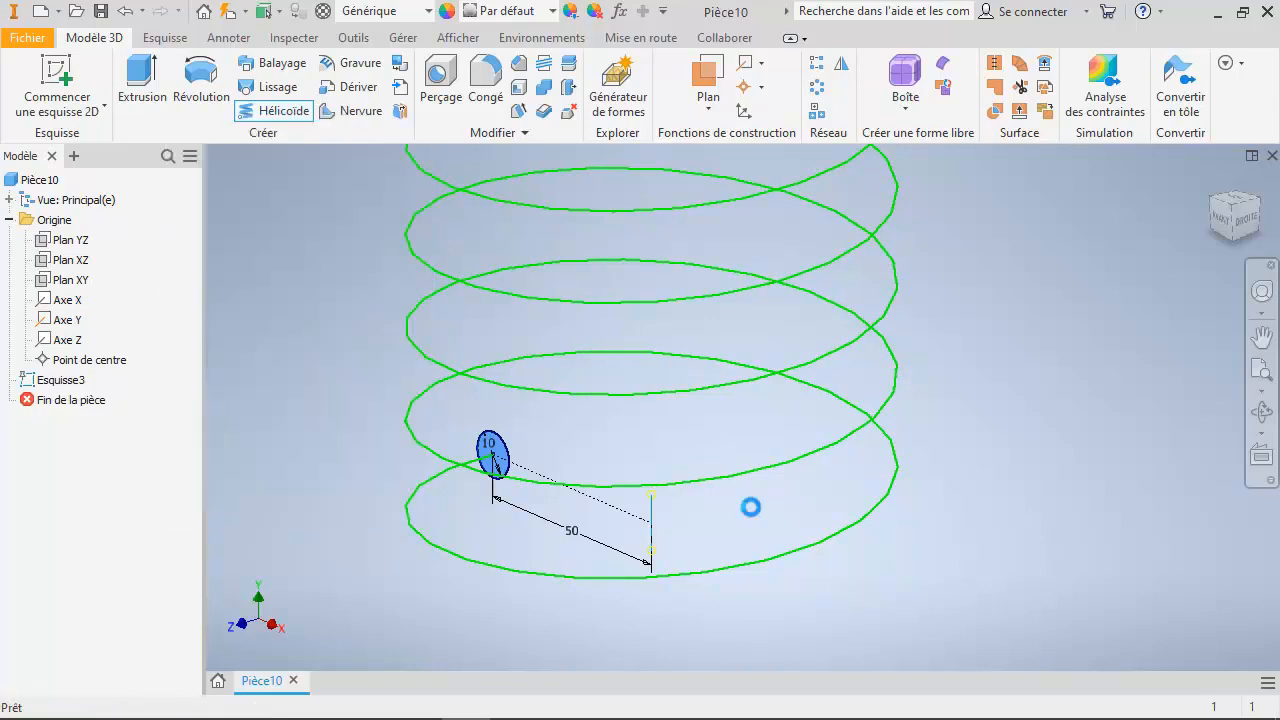
scroll(766, 486, up, 3)
scroll(754, 475, down, 5)
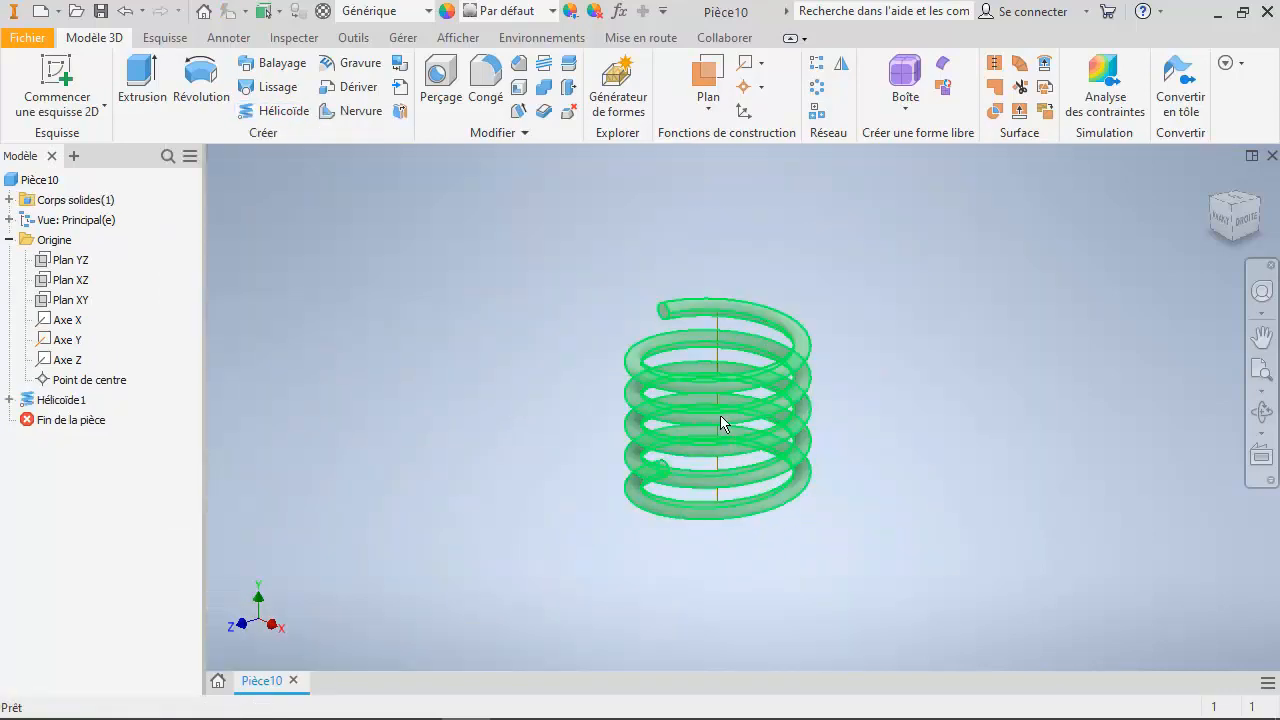
scroll(609, 409, up, 2)
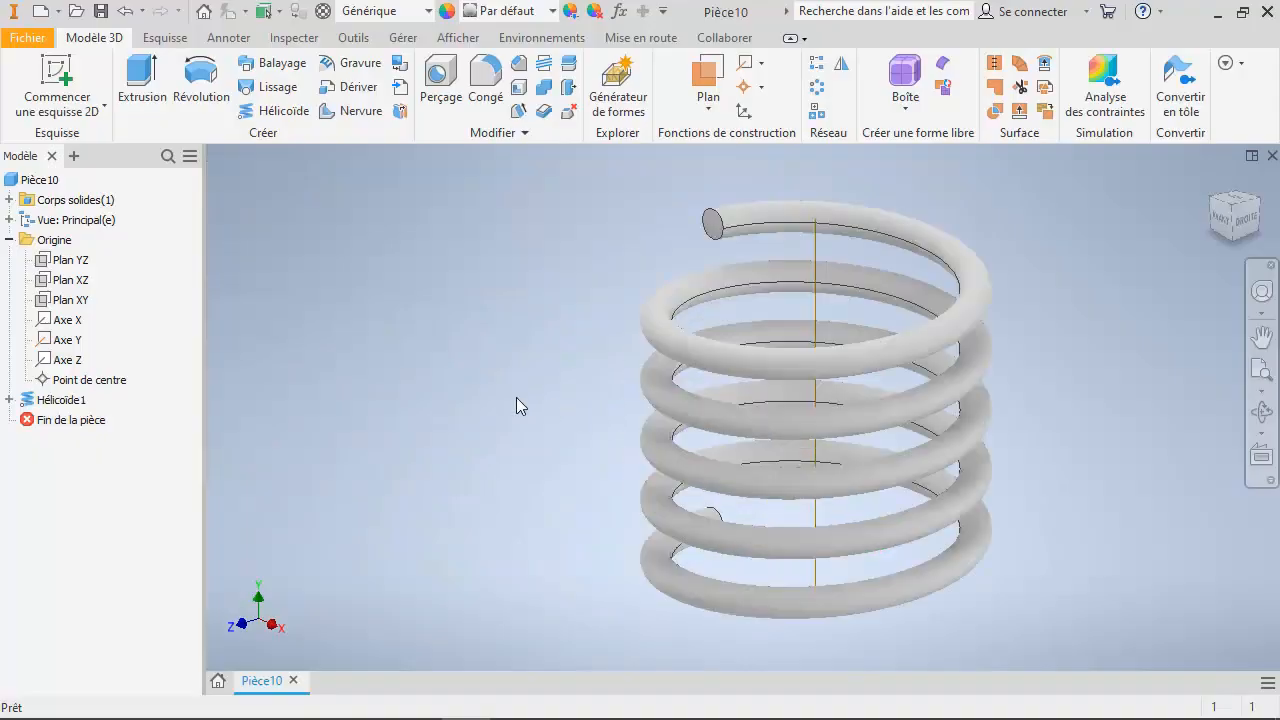
Edit the coil feature to give it a 20 degree taper
double_click(38, 401)
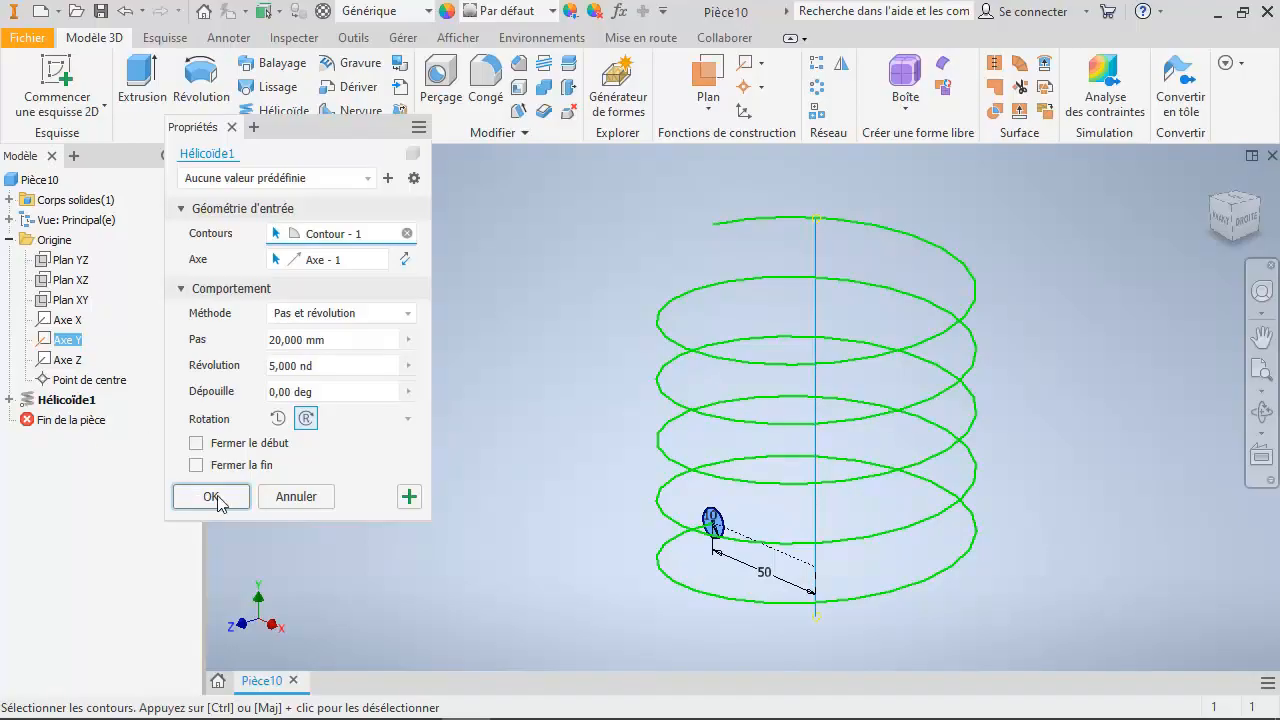
click(319, 392)
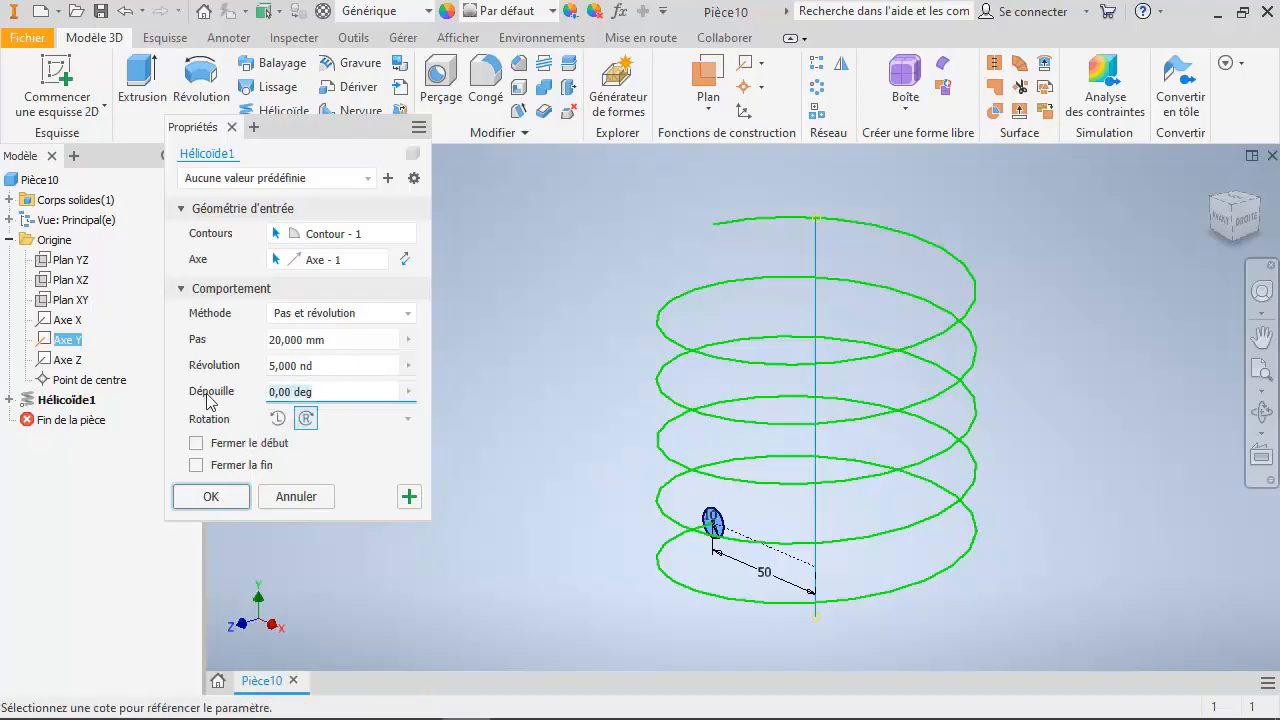
text(20)
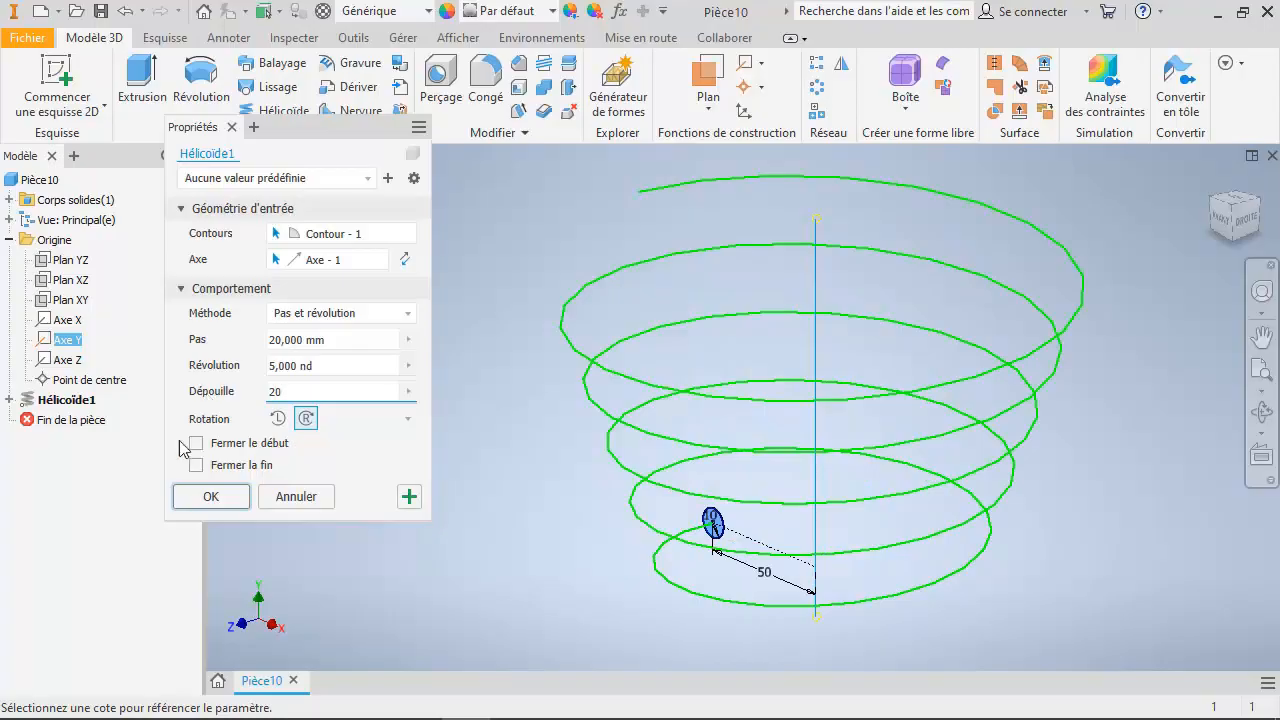
click(211, 505)
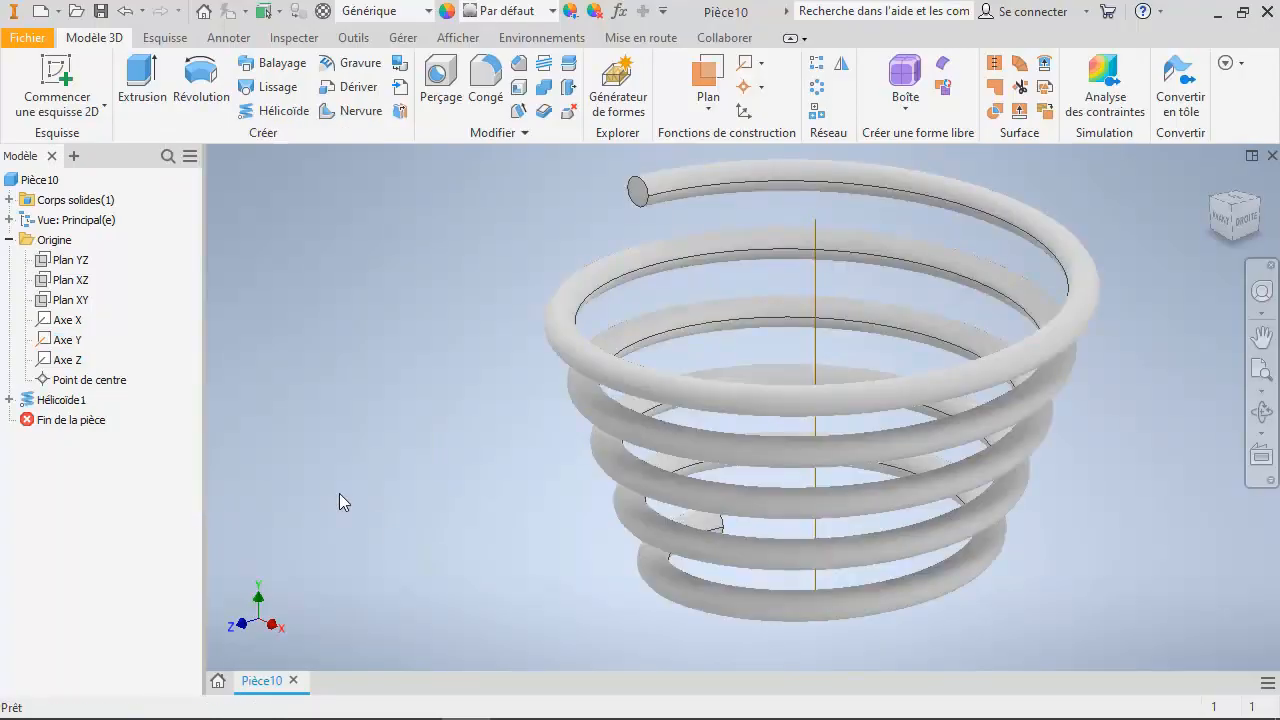
Redefine the coil with the Révolution et hauteur method, a height of 100 mm and a taper of 0
double_click(113, 401)
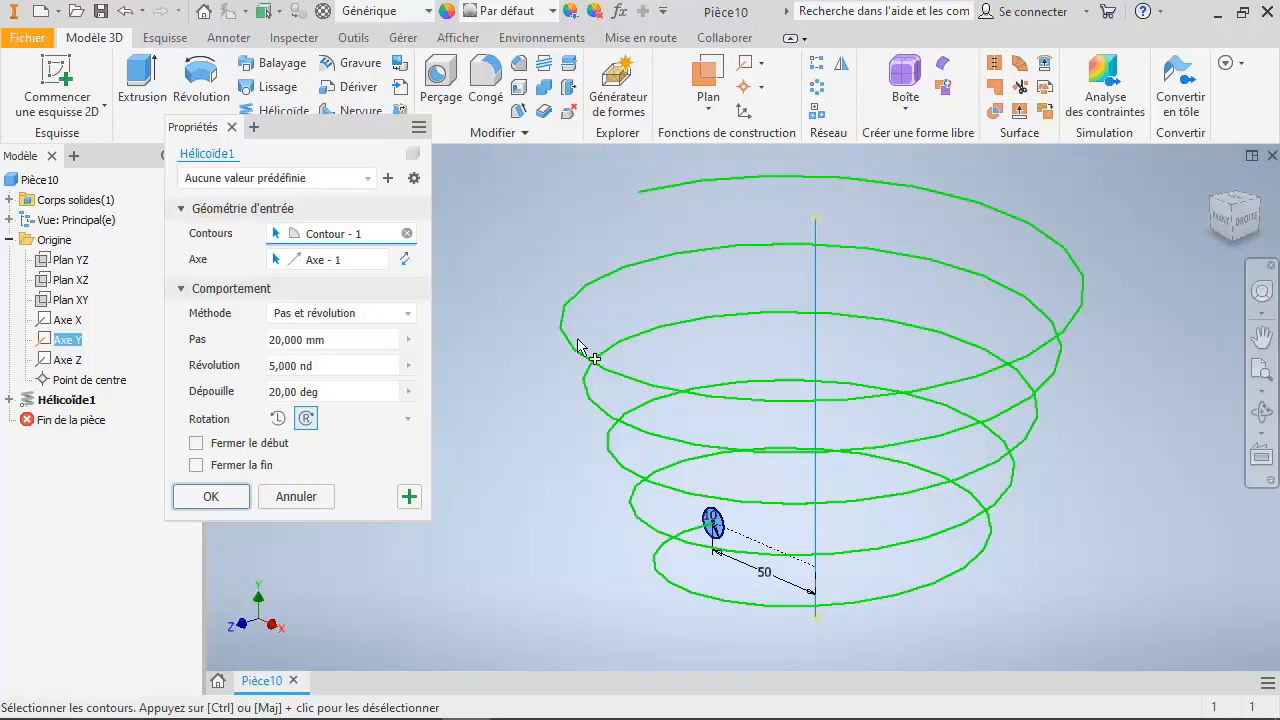
click(405, 313)
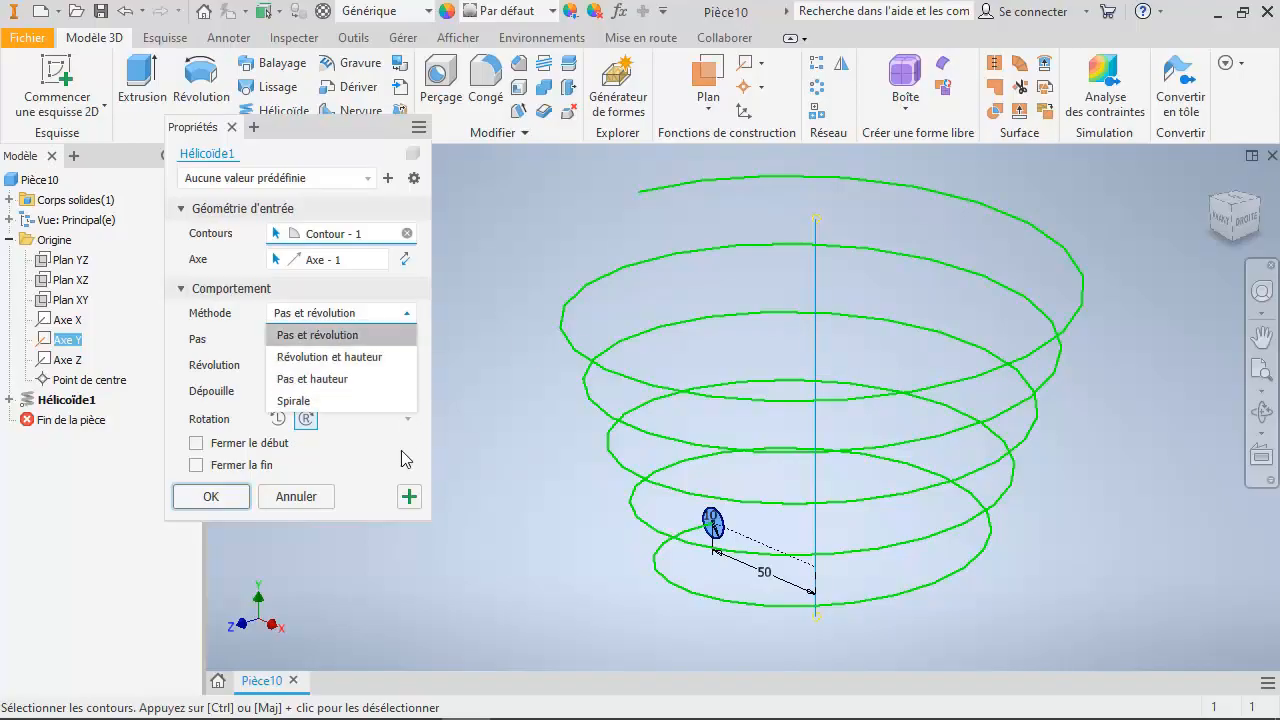
click(320, 358)
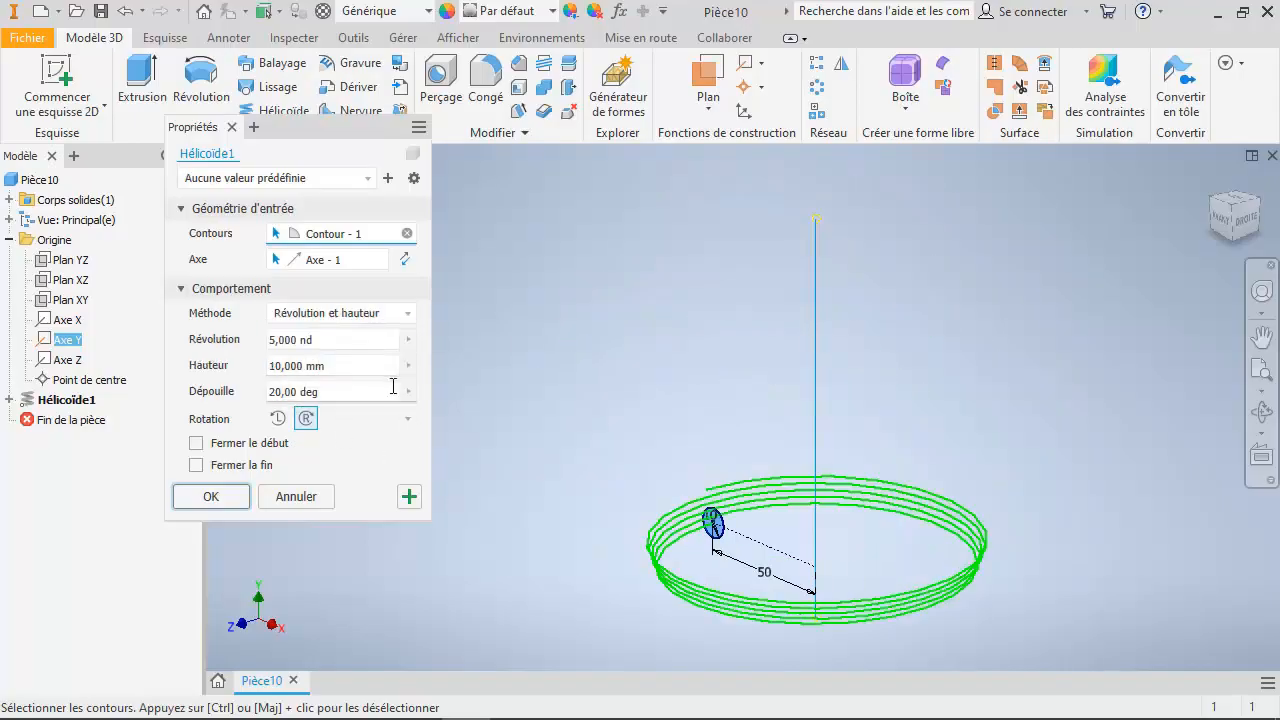
click(327, 340)
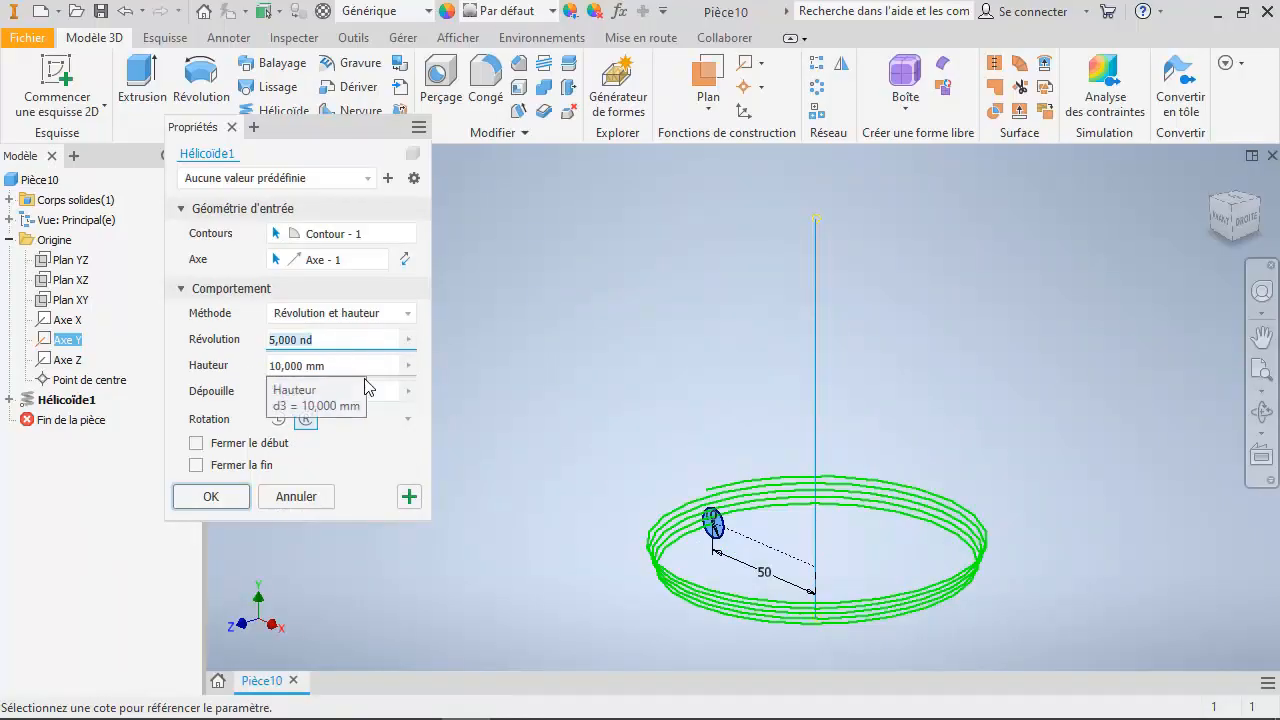
click(357, 366)
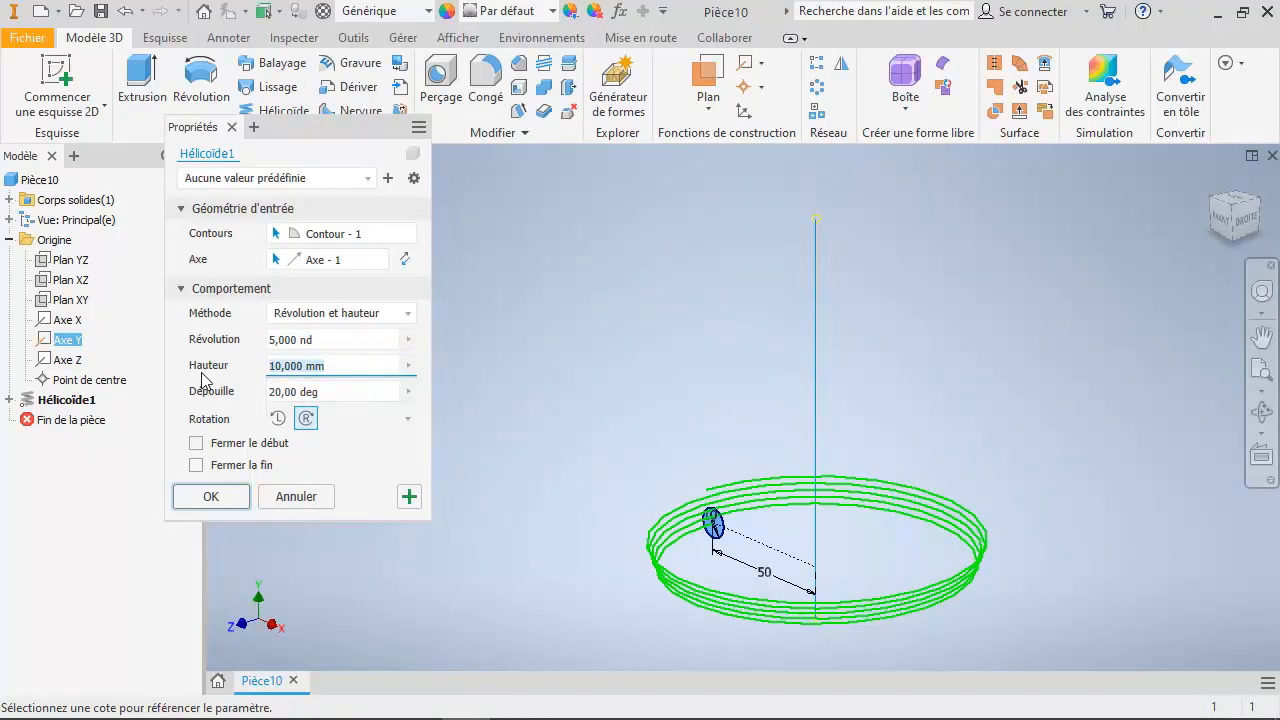
text(100)
click(332, 391)
text(0)
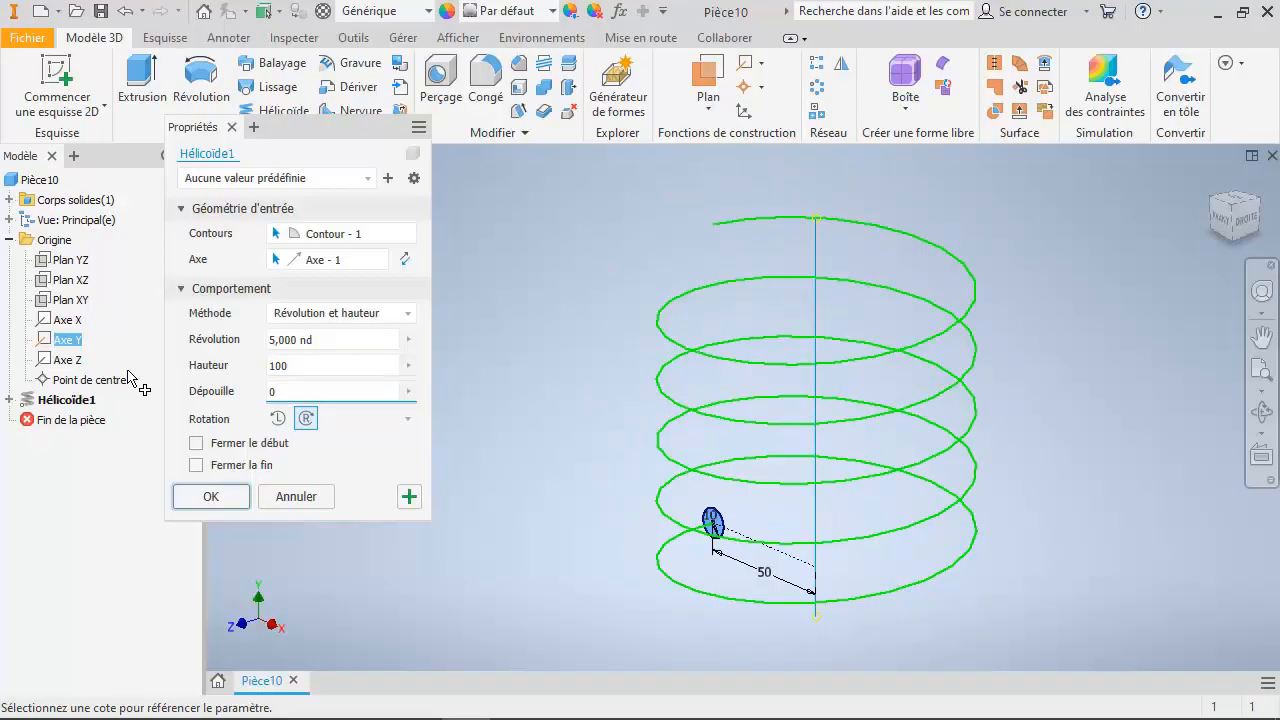
click(222, 496)
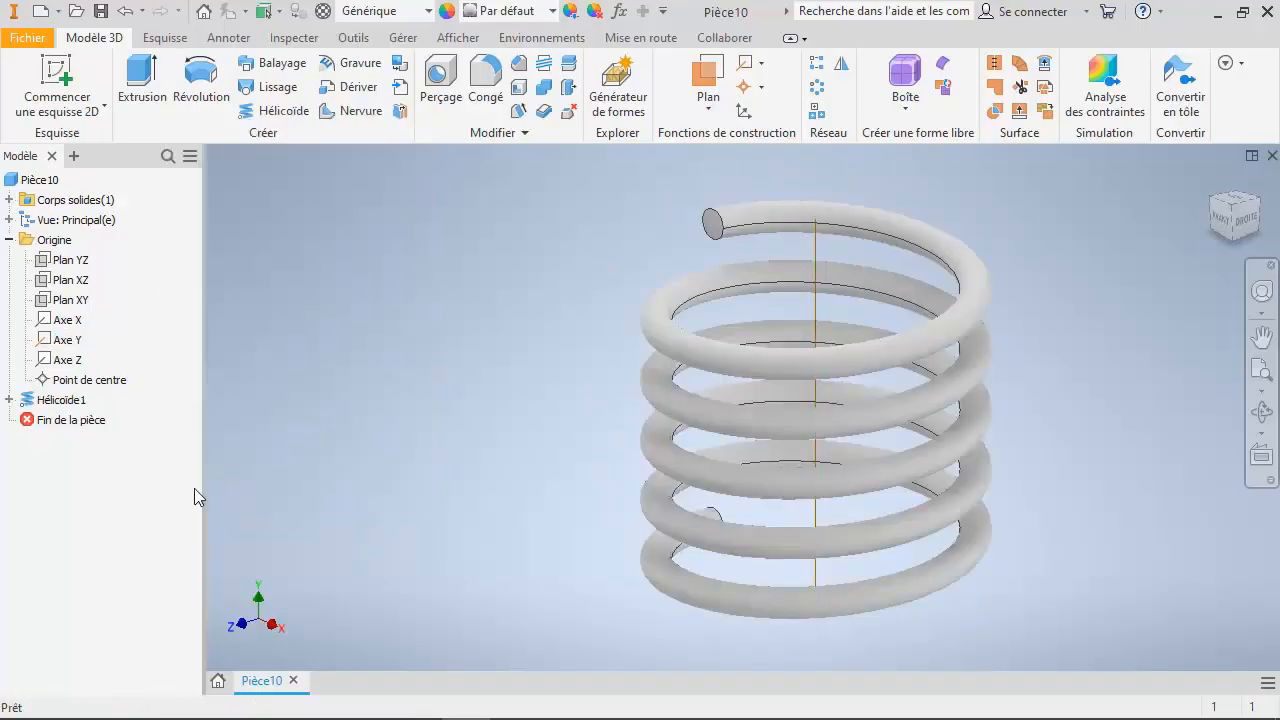
Switch the coil to the Pas et hauteur method and set its pitch to 25 mm
double_click(62, 400)
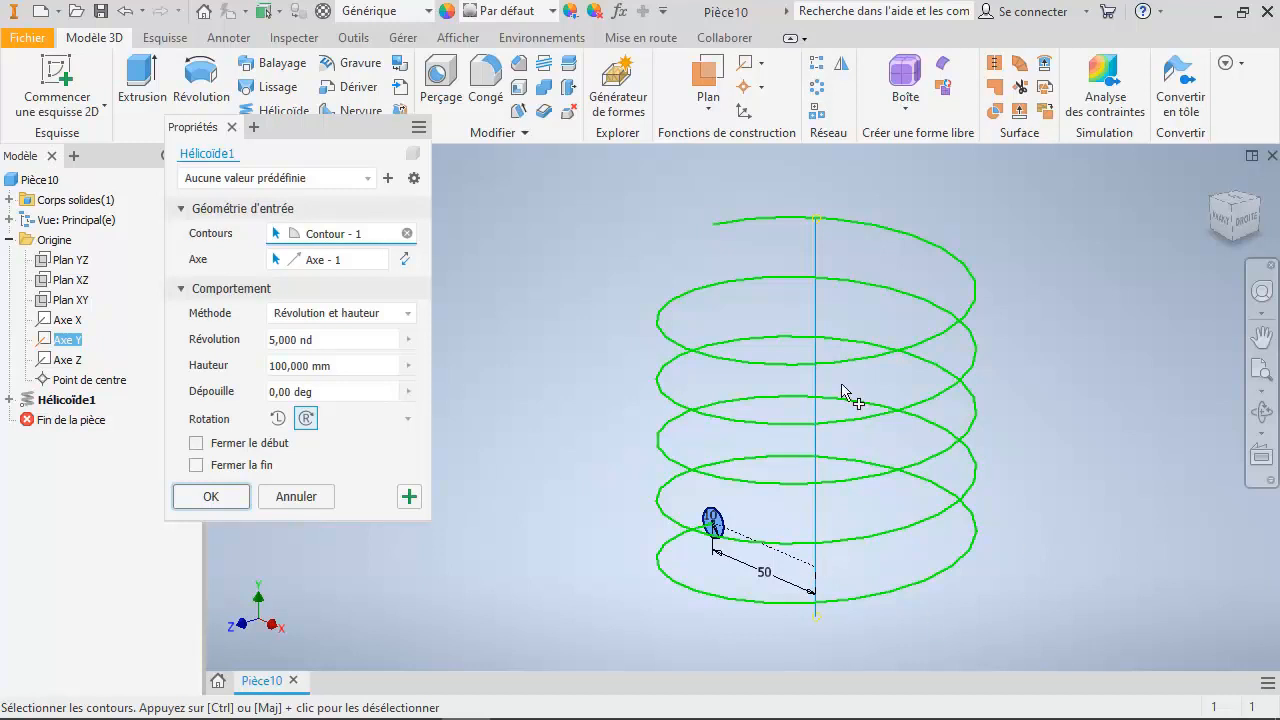
click(405, 315)
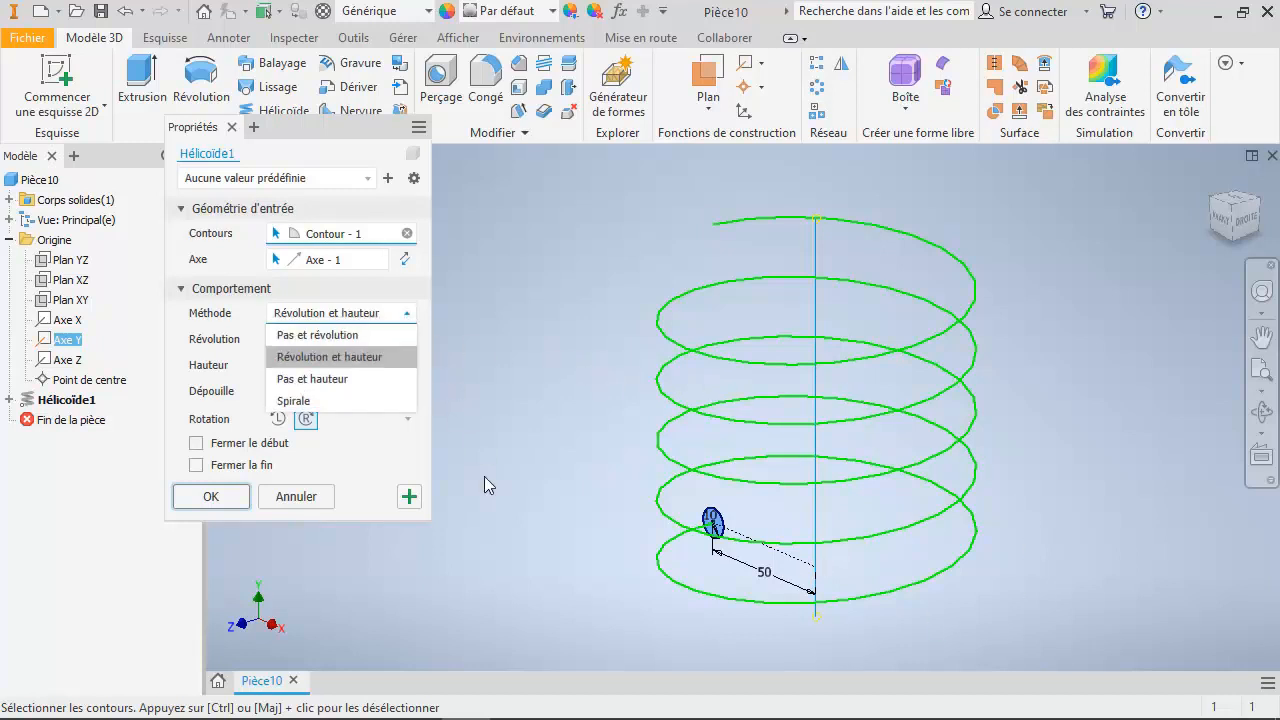
click(318, 380)
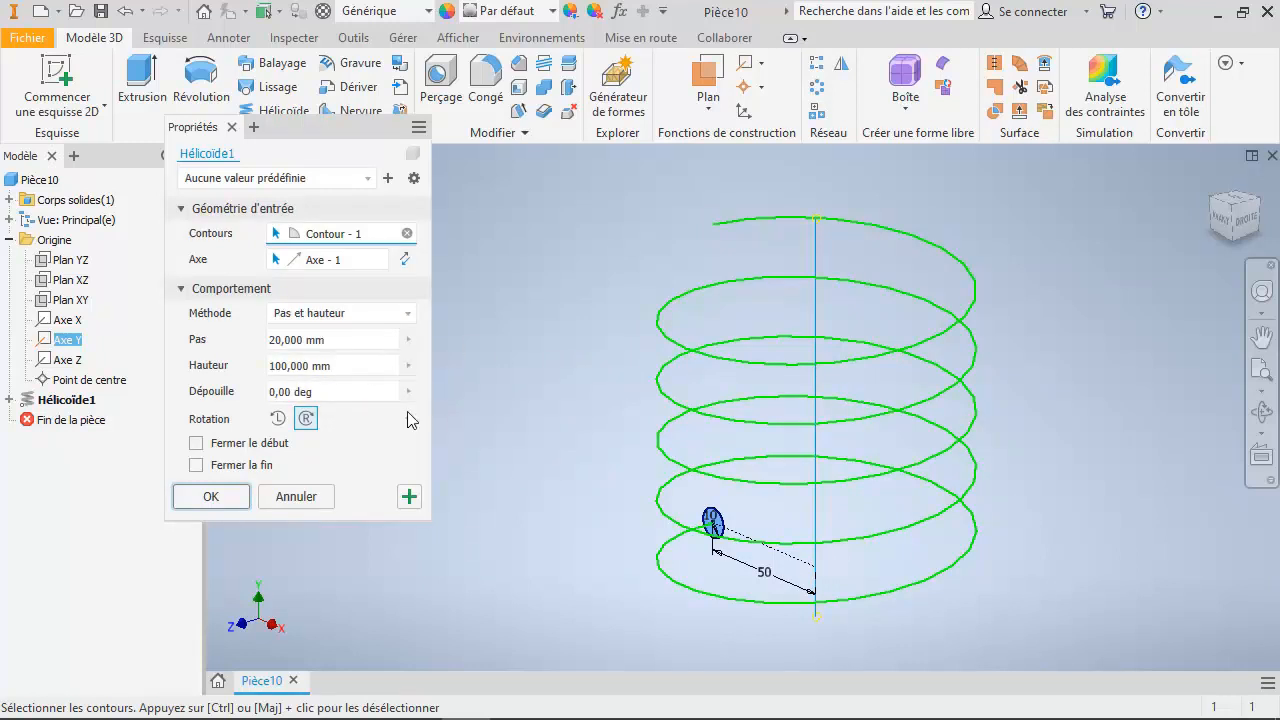
click(354, 340)
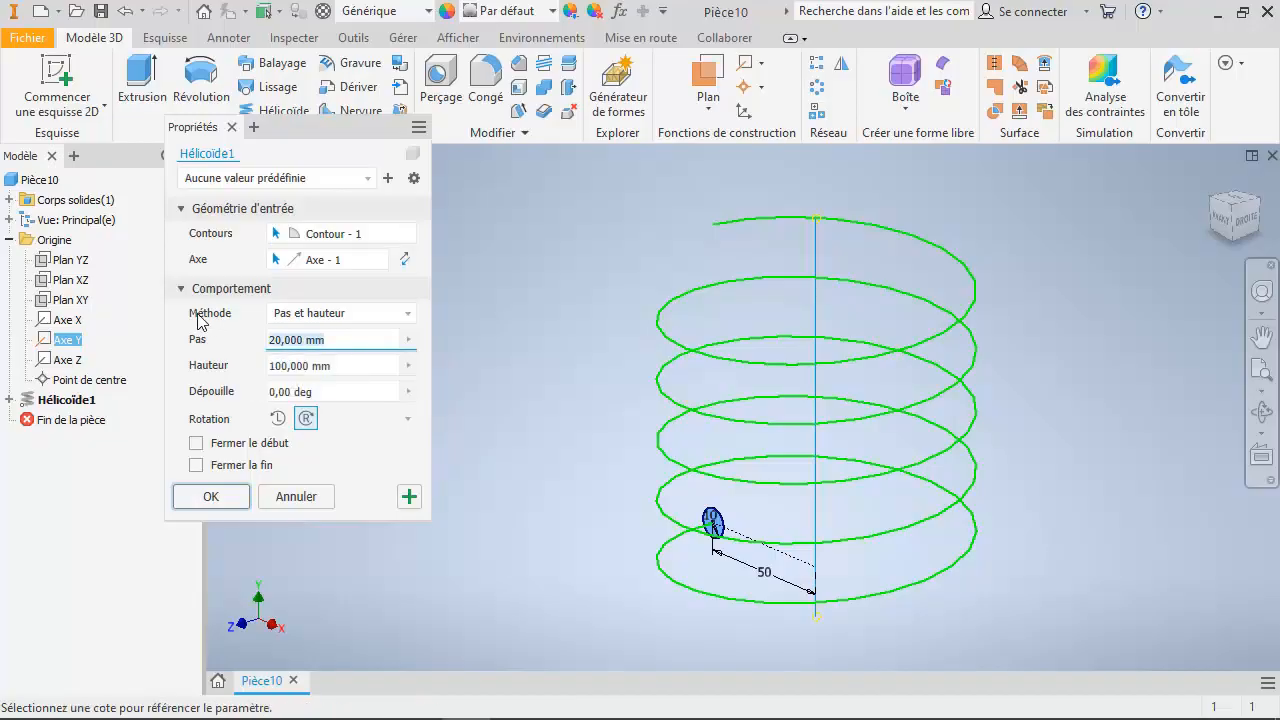
text(25)
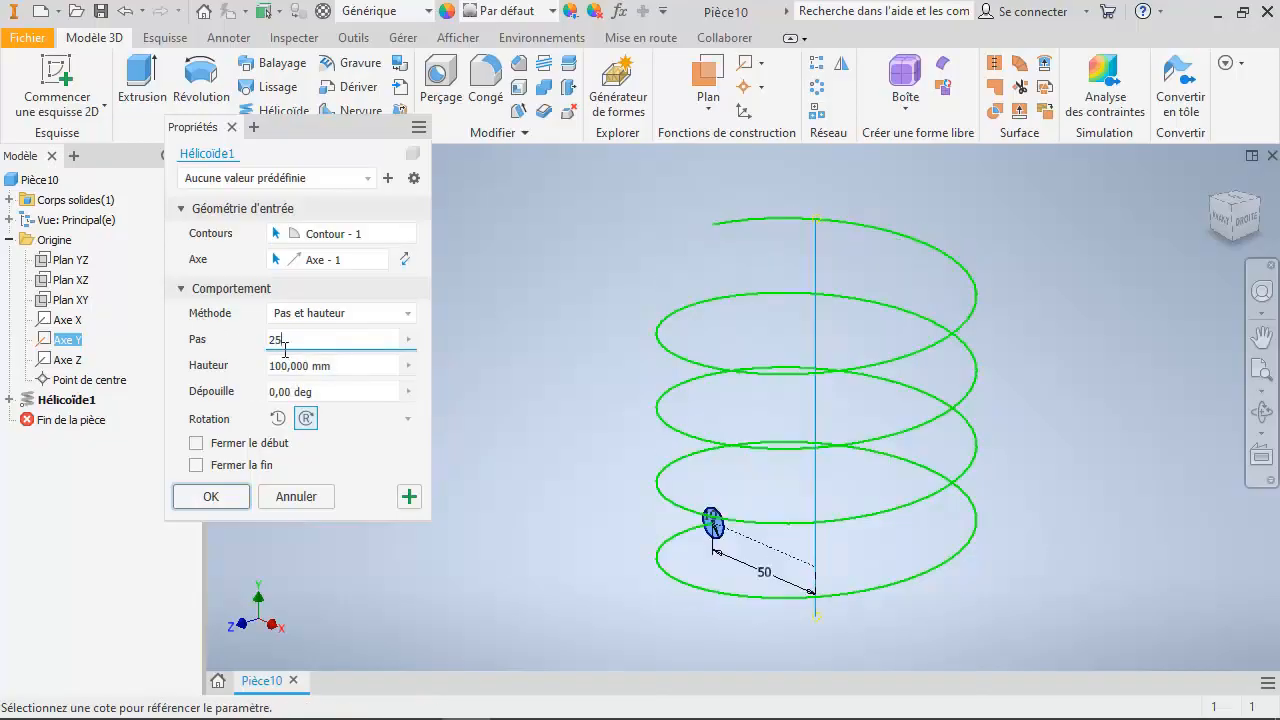
click(352, 366)
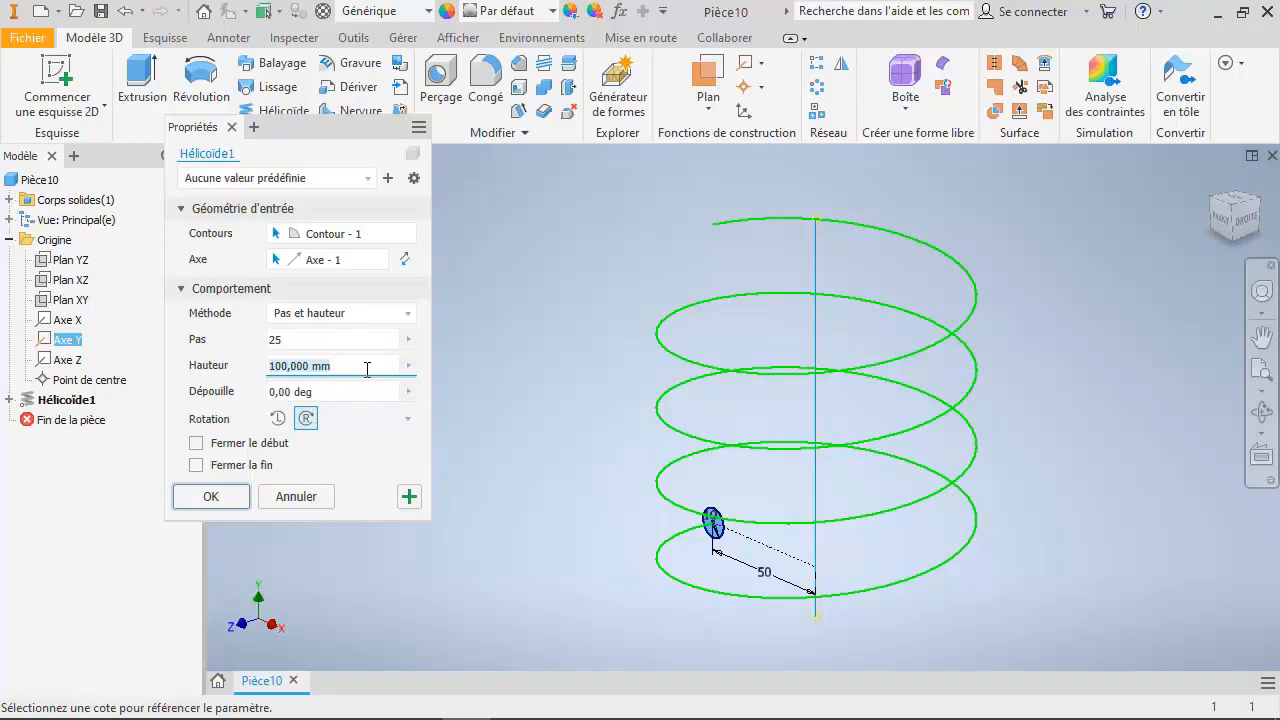
click(199, 509)
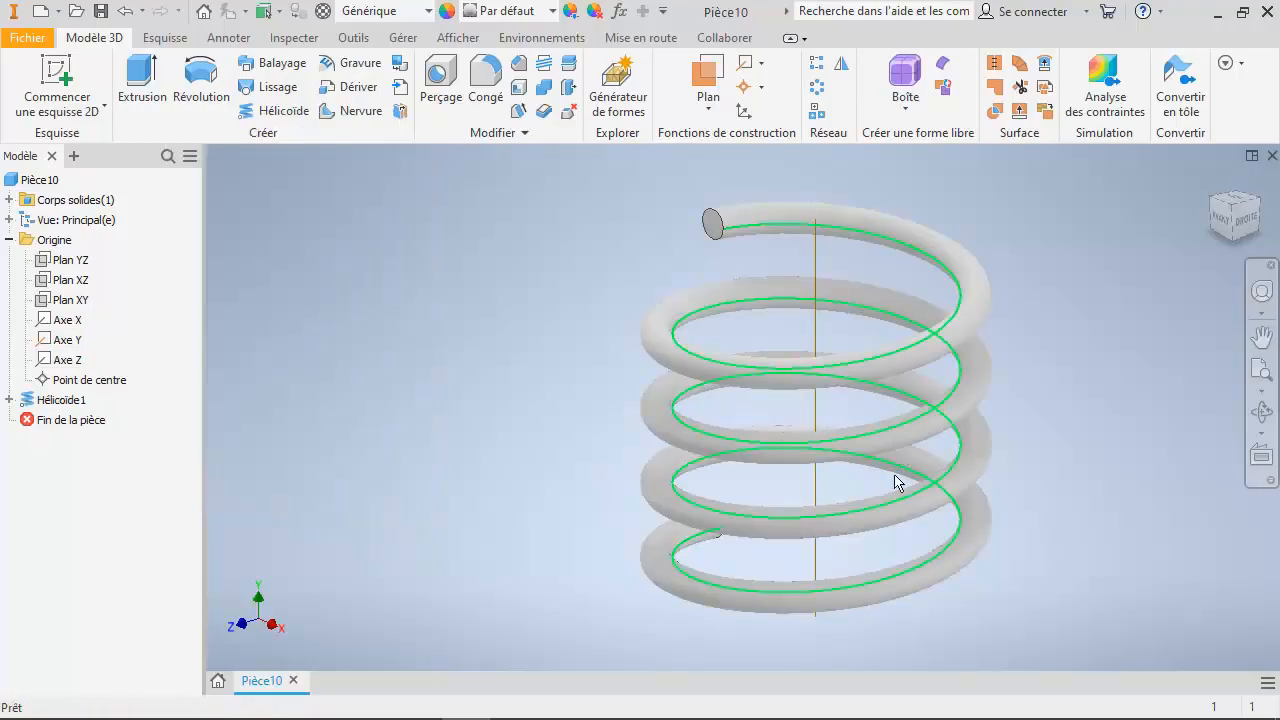
Redefine the coil with the Spirale method, a pitch of 25 mm and 5 revolutions, and inspect the flat spiral
double_click(62, 400)
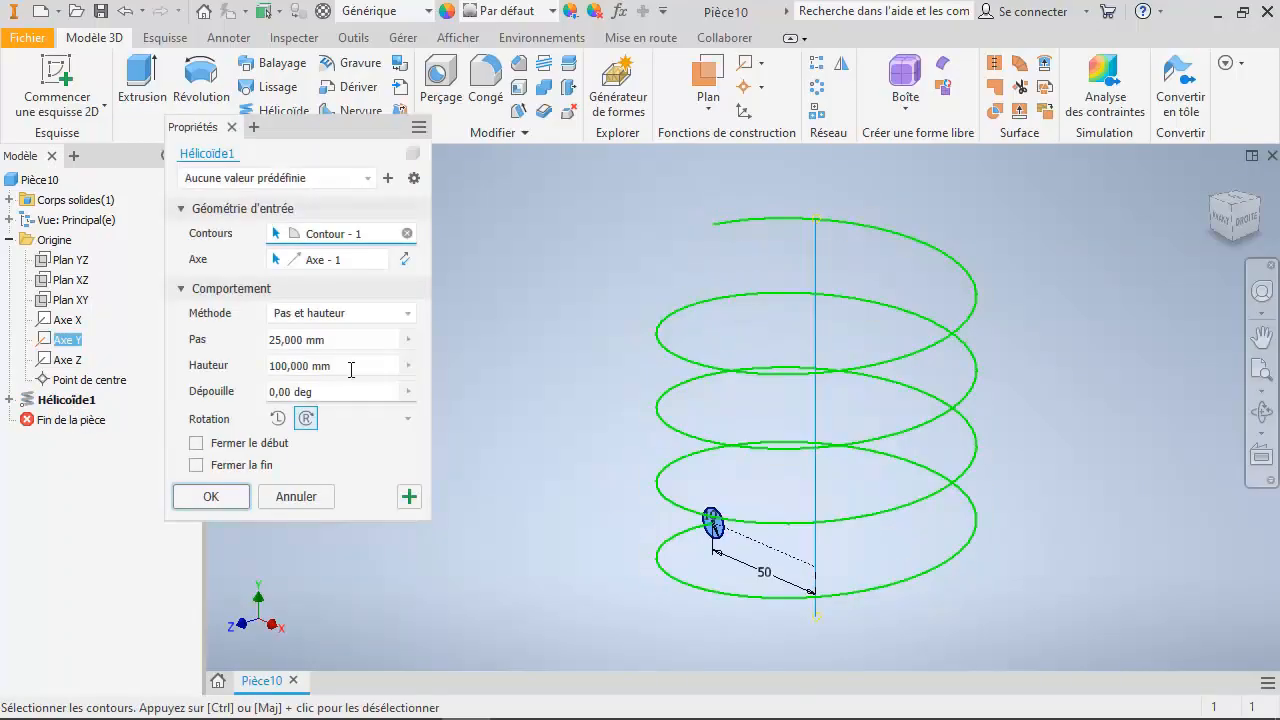
click(362, 315)
click(296, 403)
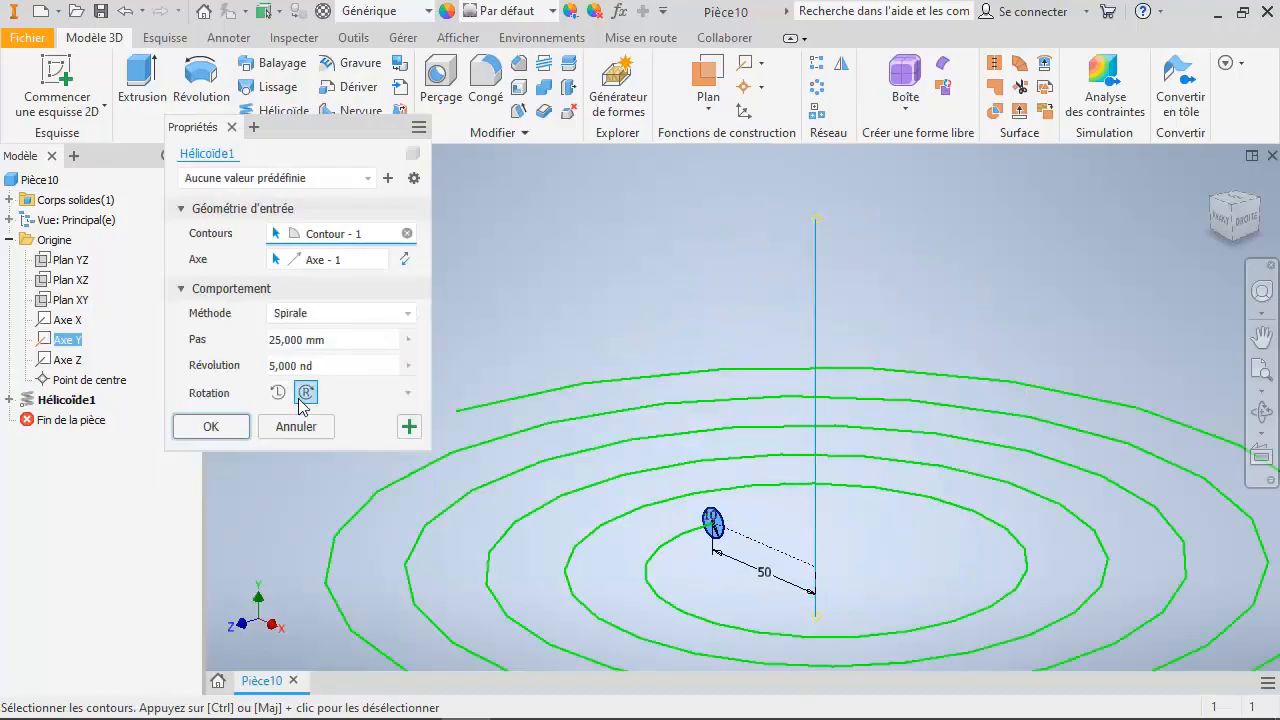
scroll(710, 390, down, 5)
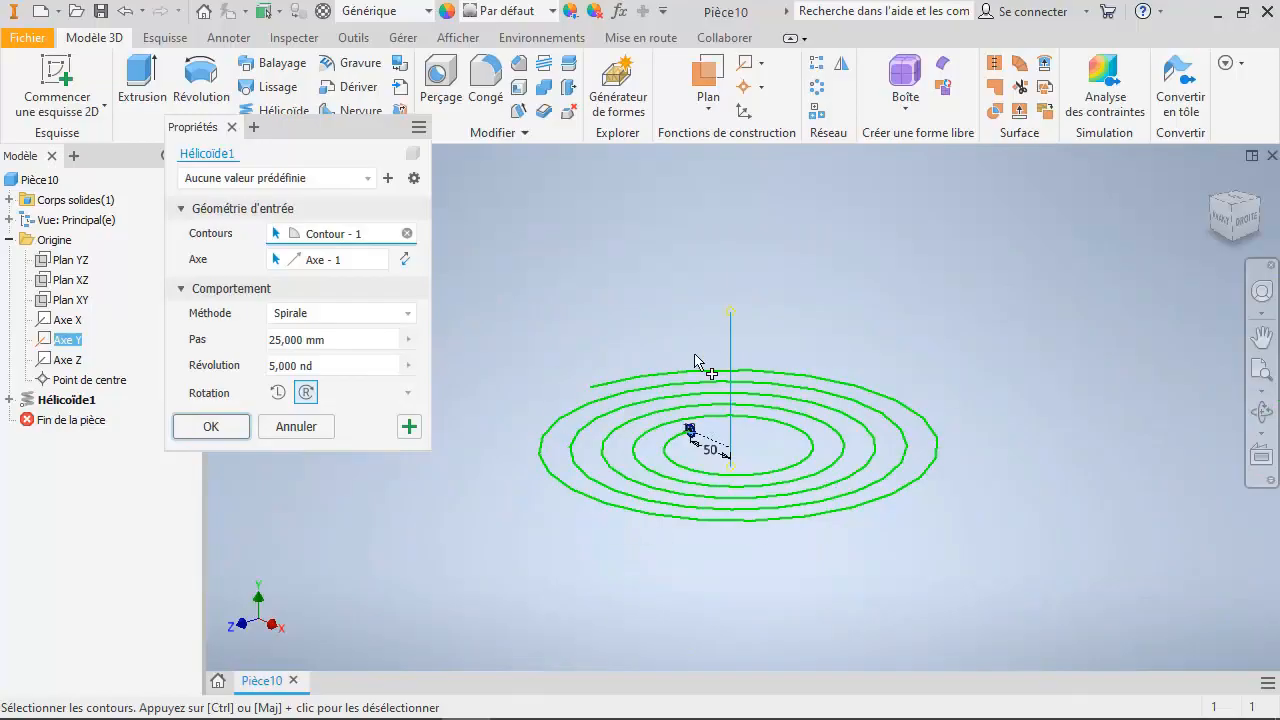
click(214, 428)
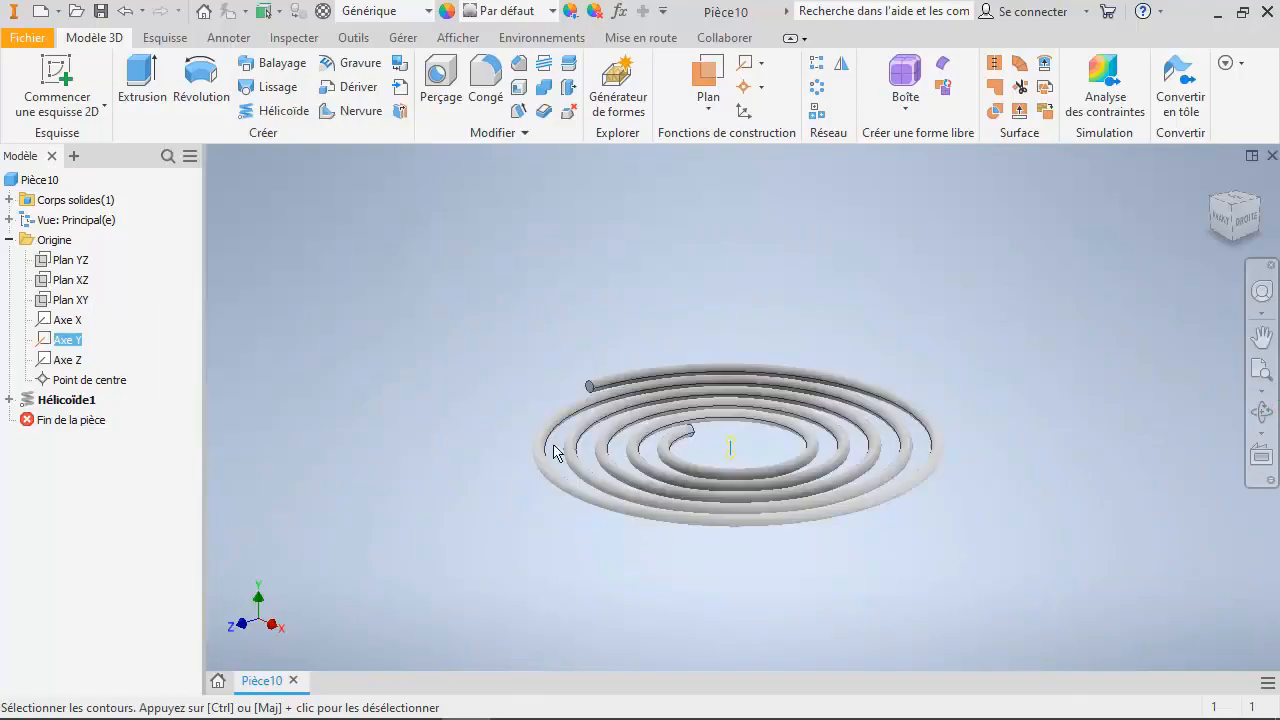
scroll(717, 427, down, 3)
scroll(717, 427, up, 8)
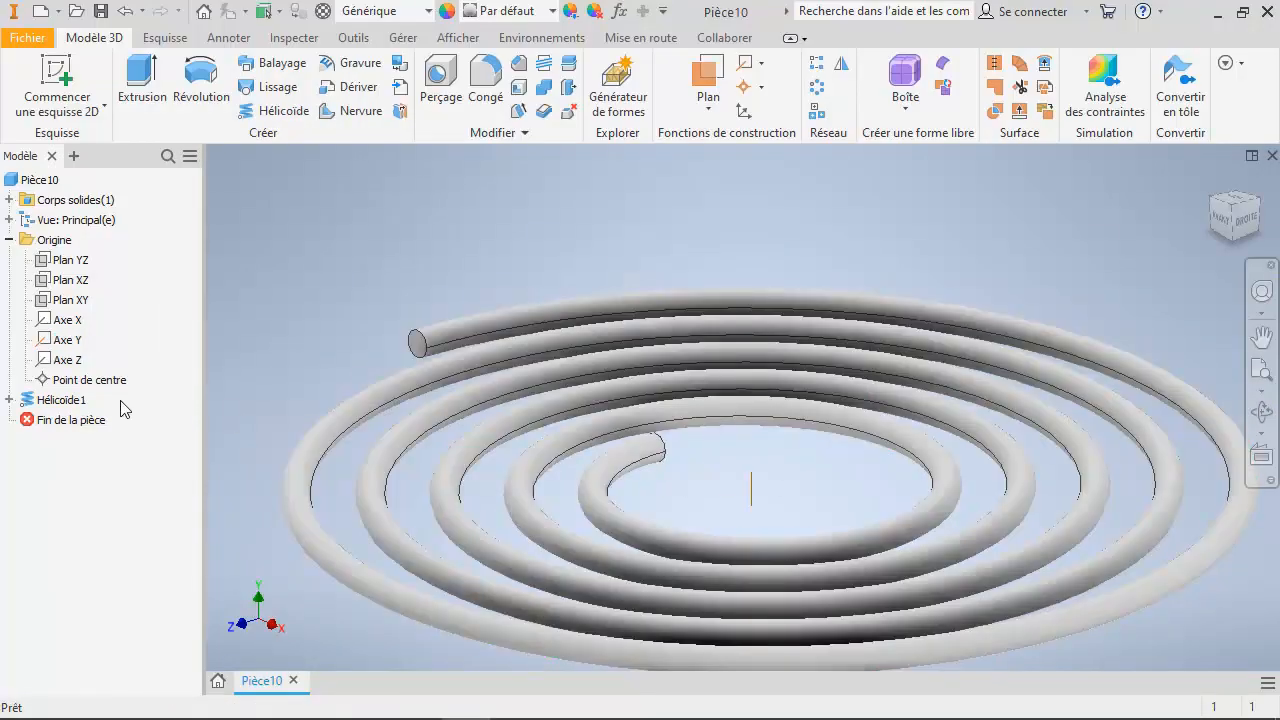
Switch the coil back to the Pas et révolution method and set its pitch to 20 mm
double_click(50, 400)
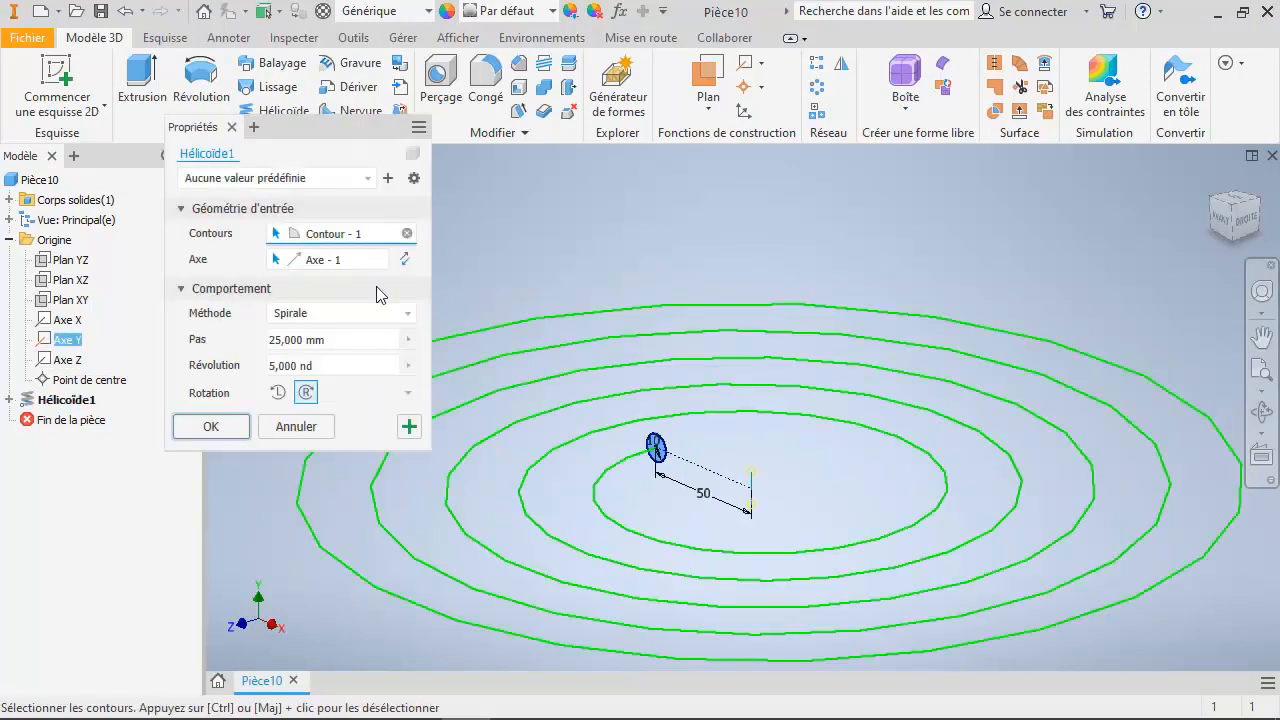
click(322, 327)
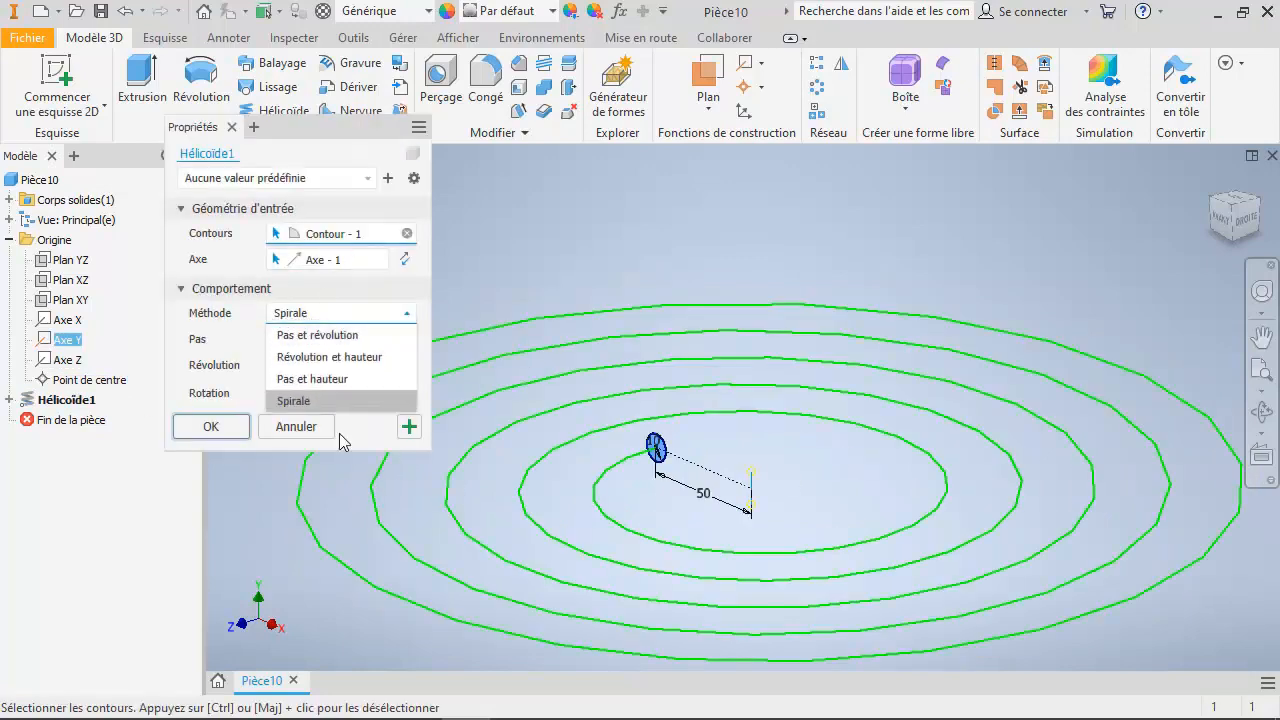
click(315, 333)
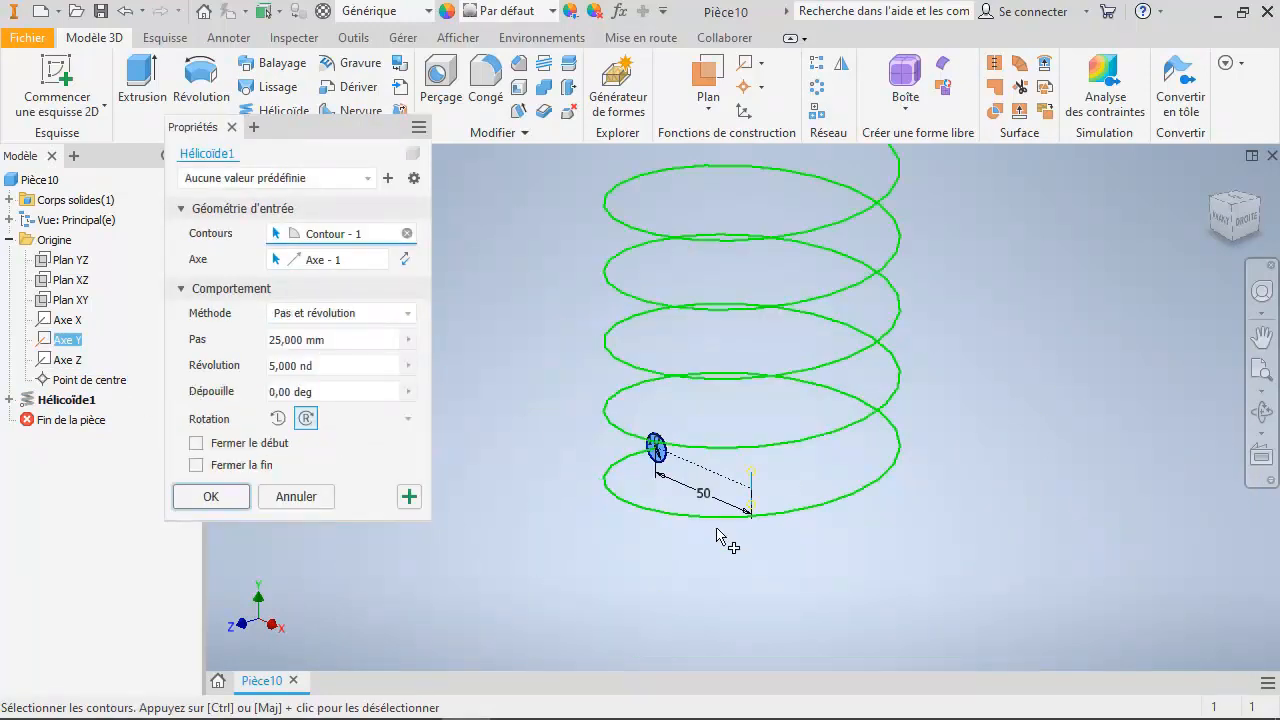
click(343, 340)
text(20)
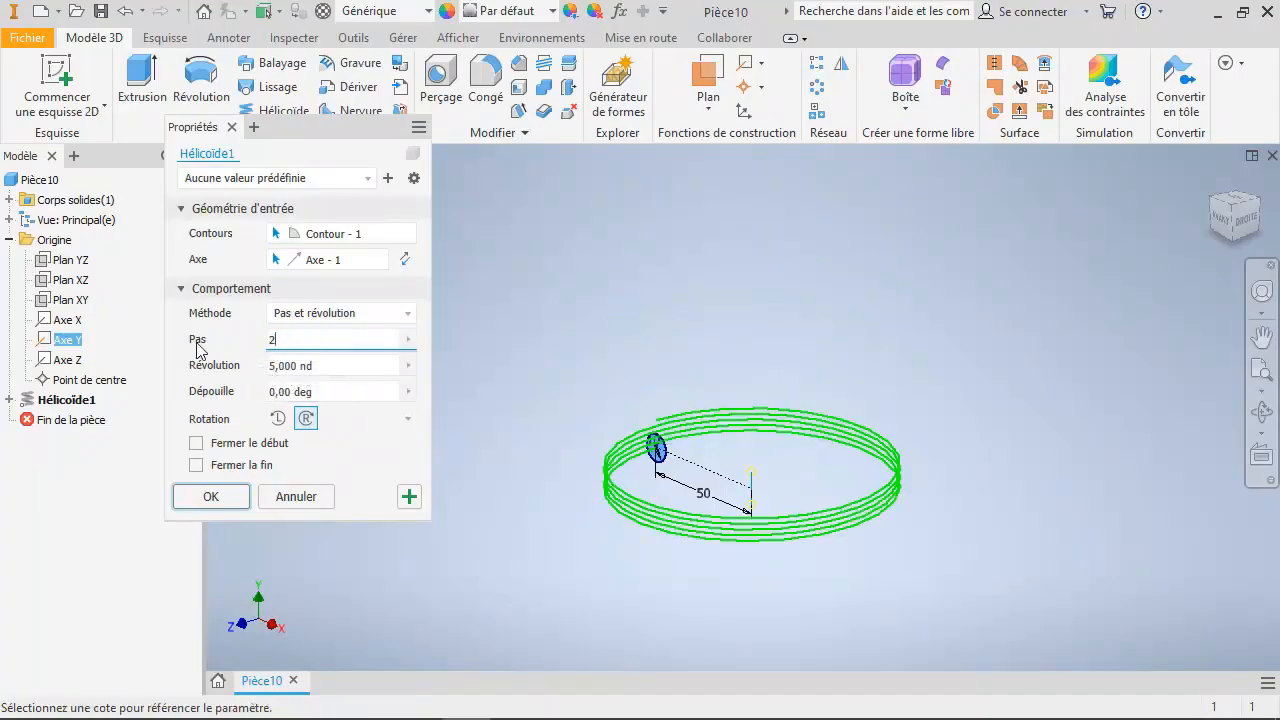
click(232, 495)
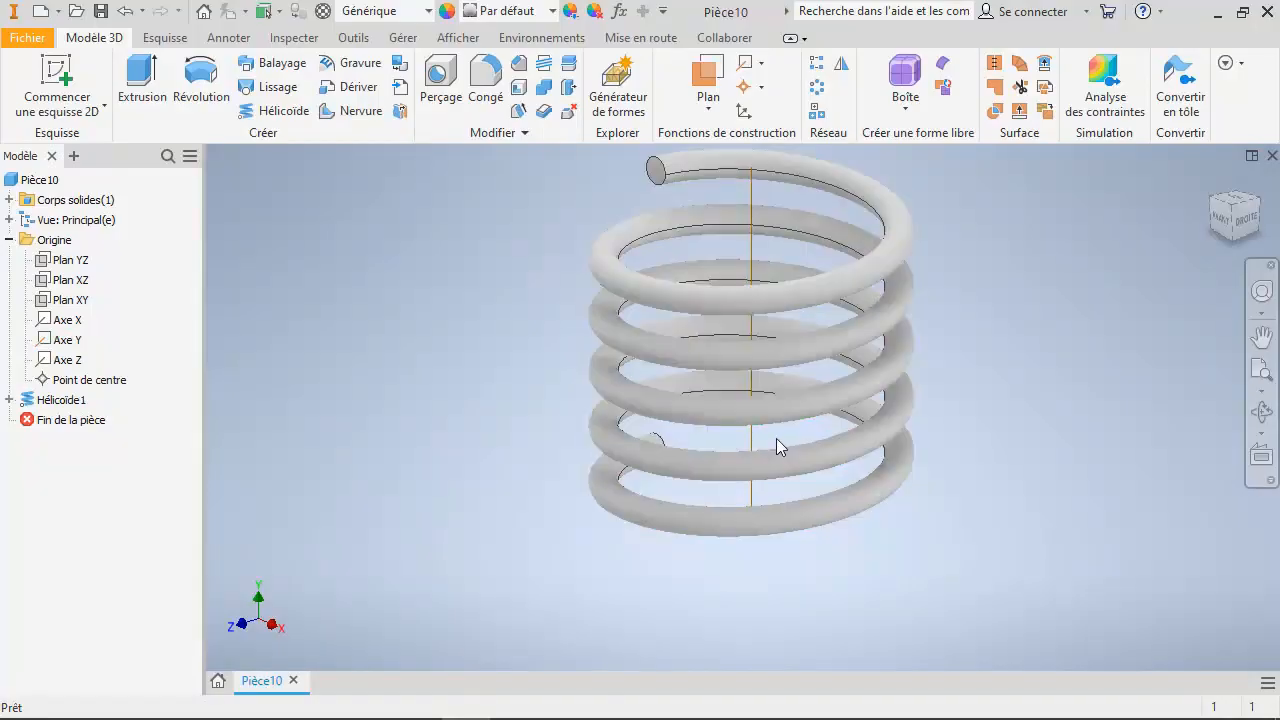
Edit the coil feature to change its rotation to left-hand
double_click(65, 400)
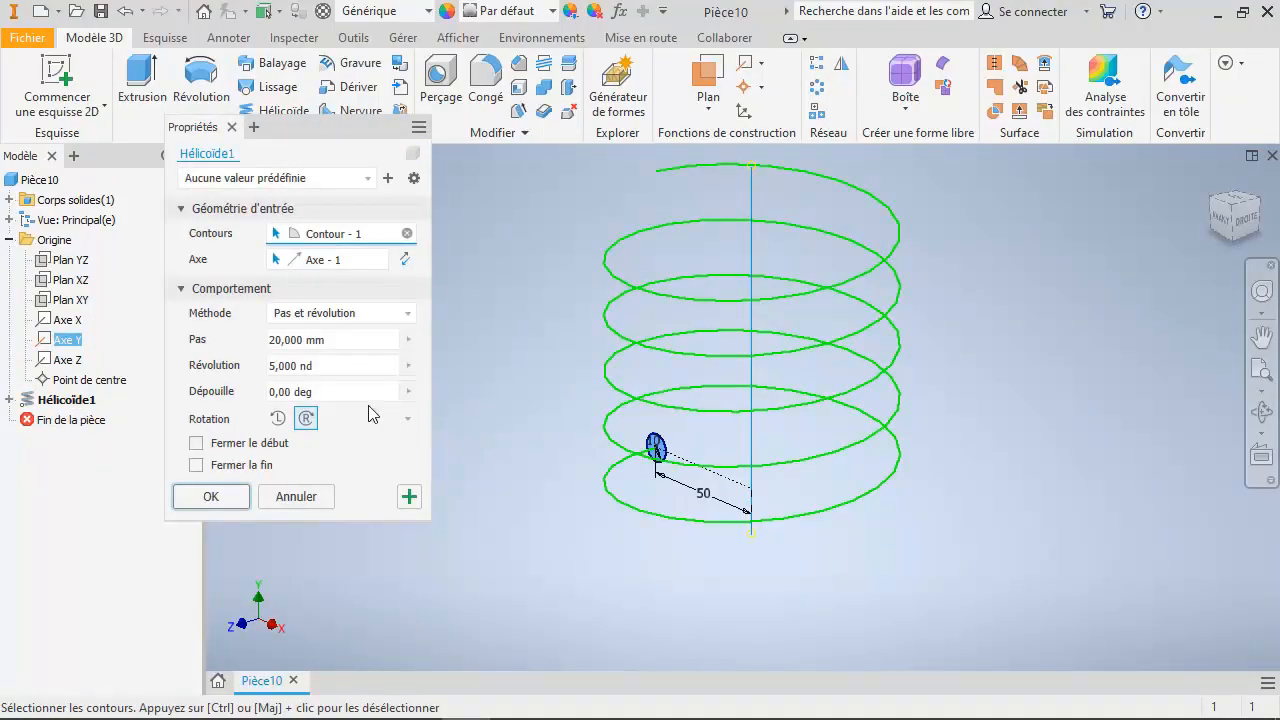
click(278, 419)
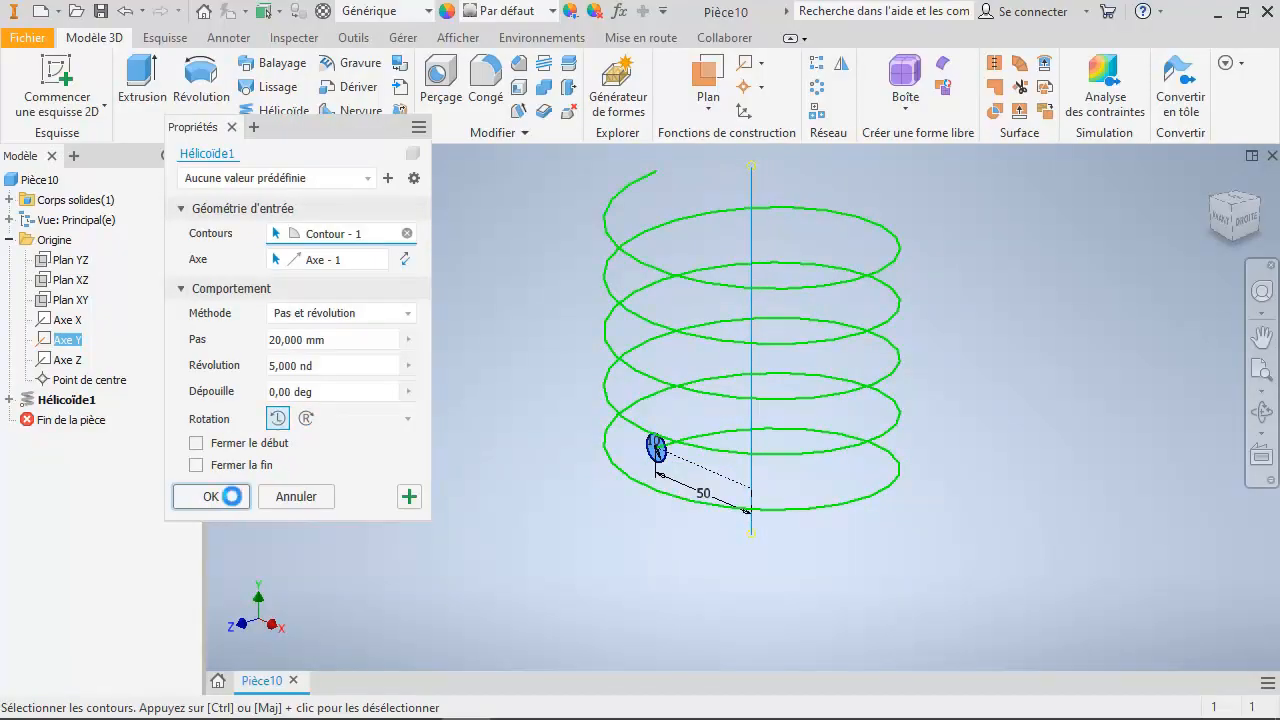
click(232, 496)
Set the coil's rotation back to right-hand and apply the change
double_click(62, 400)
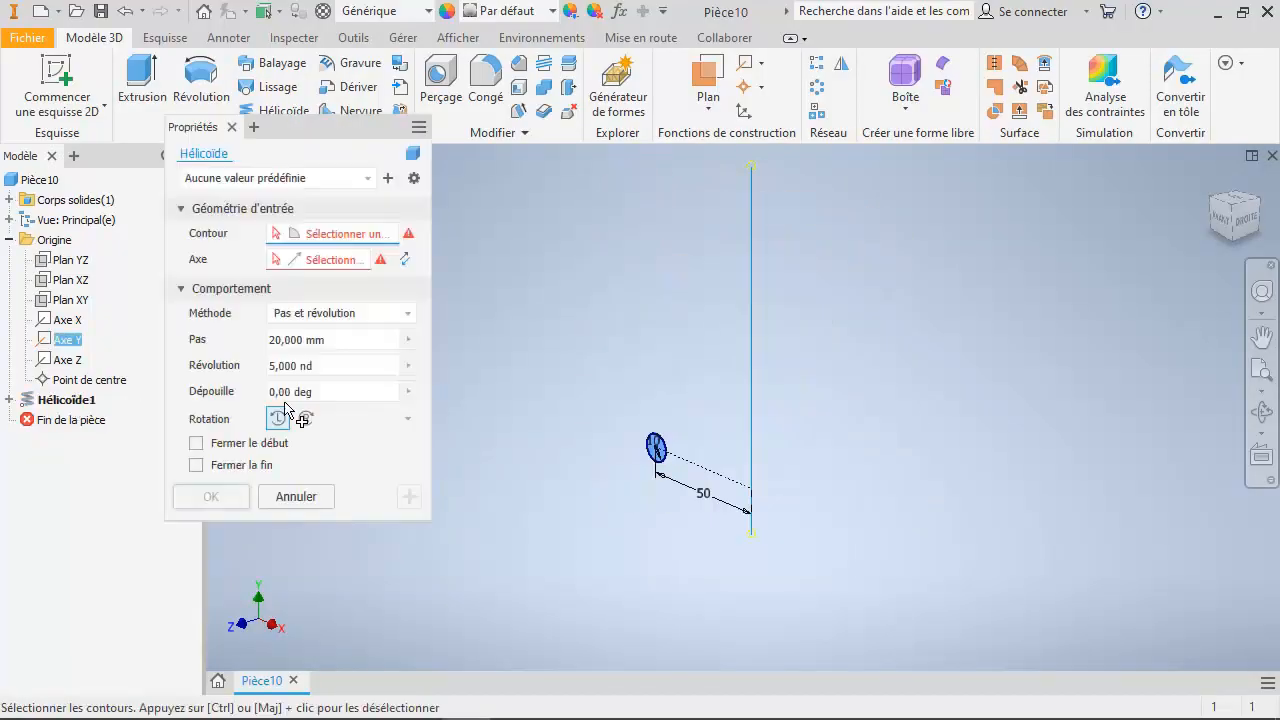
click(305, 419)
click(210, 496)
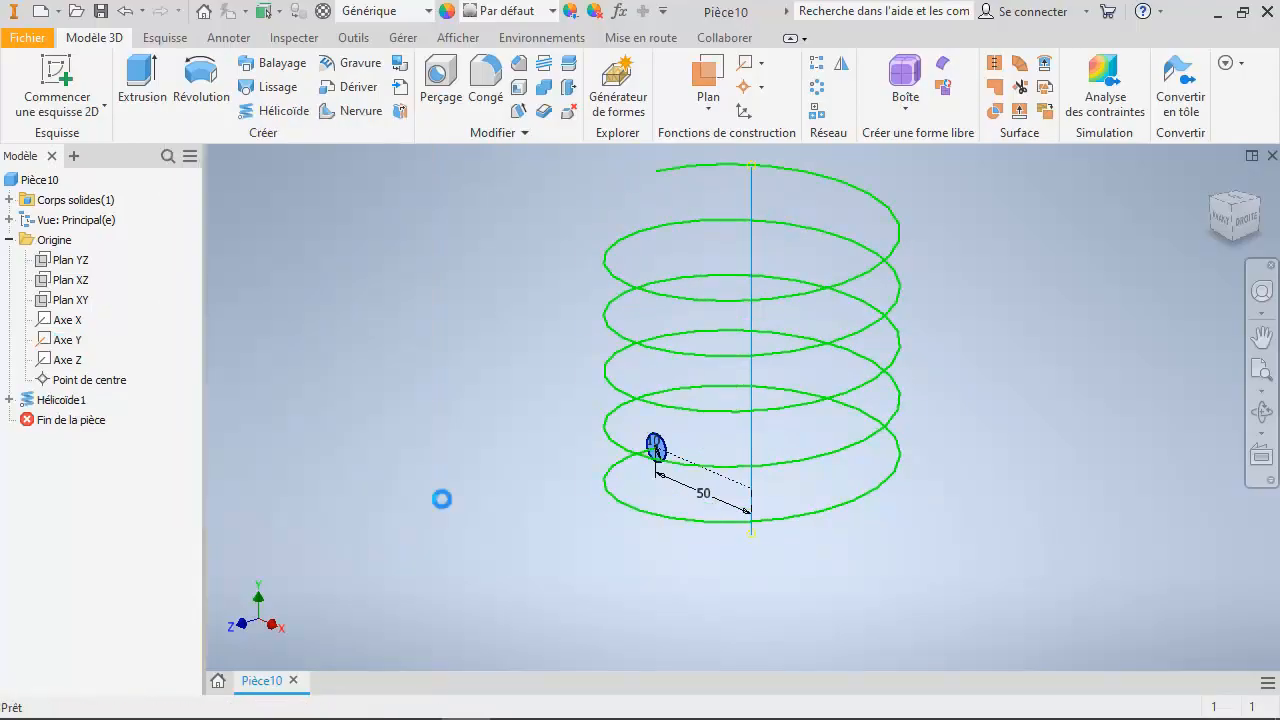
middle_drag(730, 395, 578, 470)
middle_drag(661, 418, 688, 409)
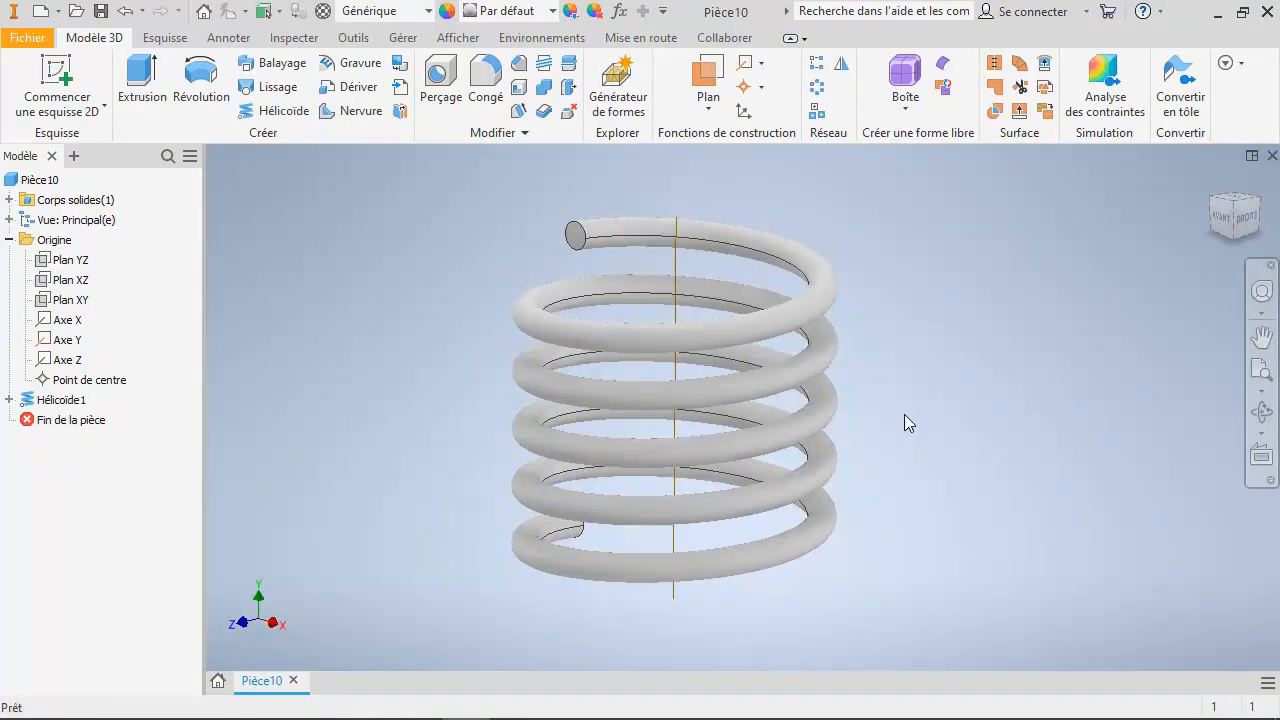